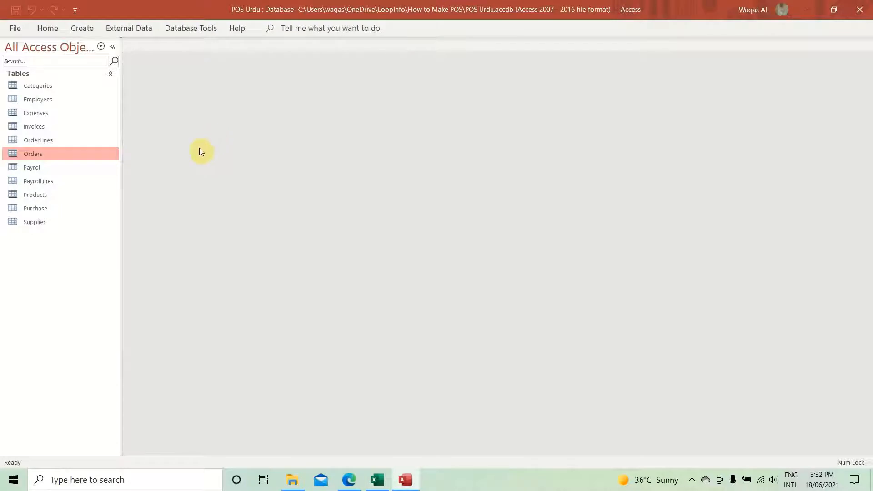
{"action": "left_click", "coordinate": [80, 29]}
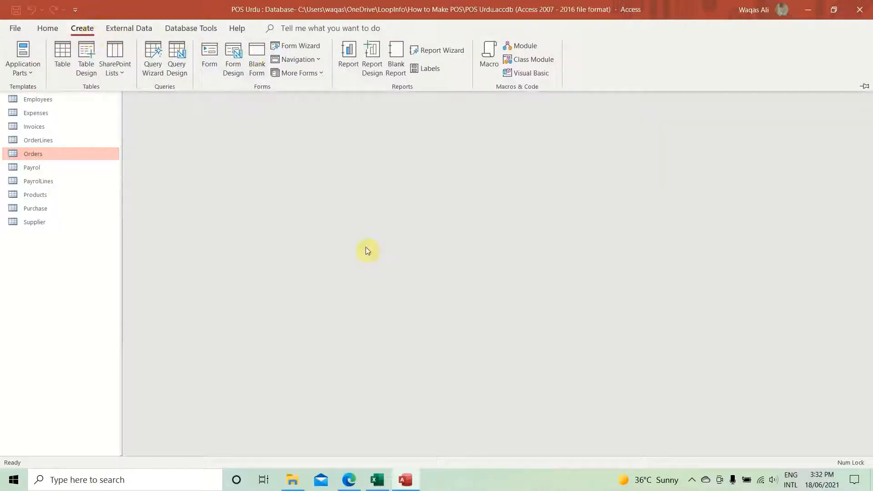
{"action": "left_click", "coordinate": [216, 297]}
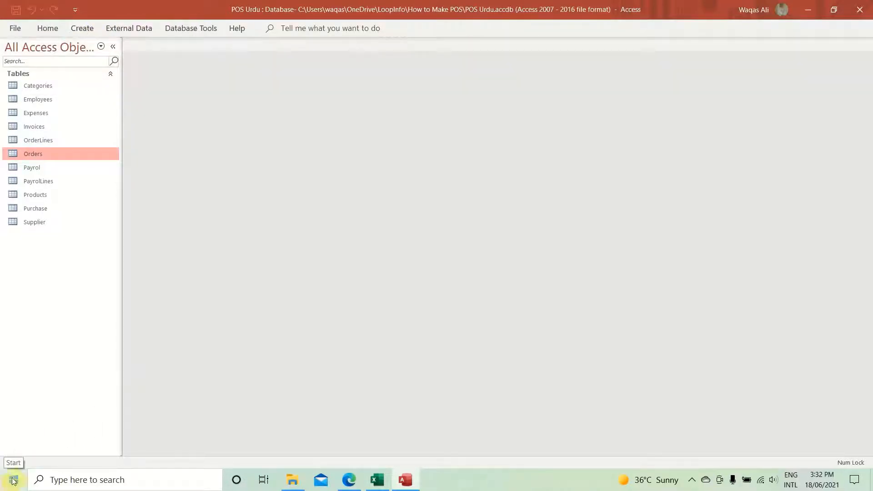
Step: Open Notepad and list the relationship types One to One, One to Many and Many to Many on separate lines
{"action": "left_click", "coordinate": [56, 482]}
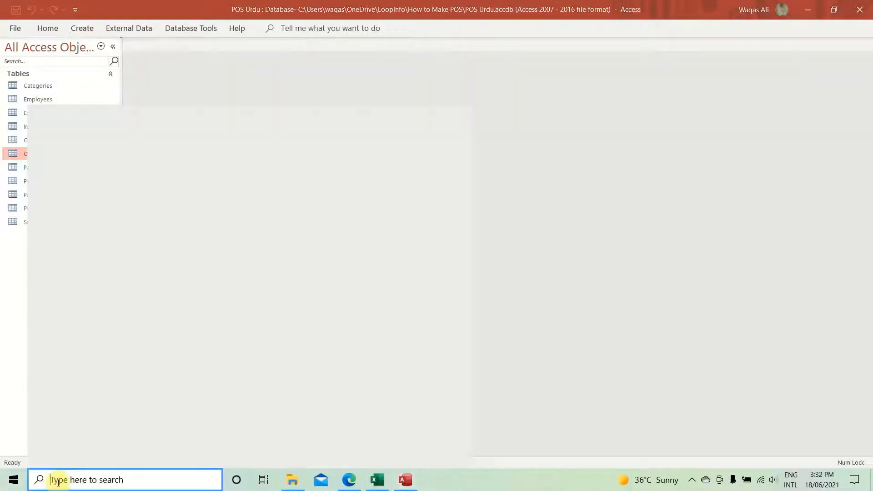
{"action": "type", "text": "not"}
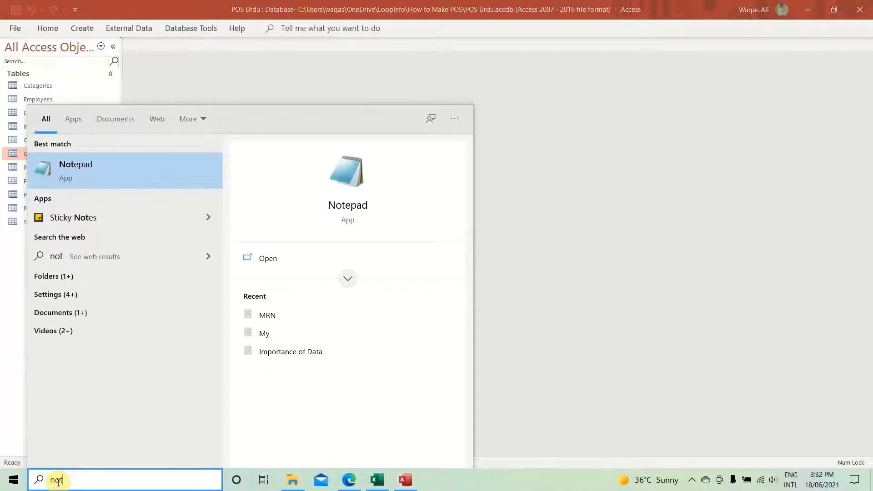
{"action": "key", "text": "Return"}
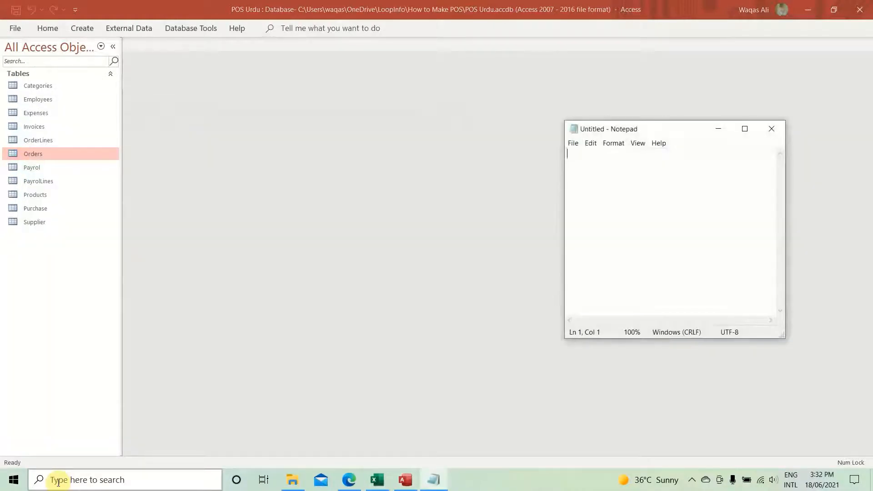
{"action": "type", "text": "One to O"}
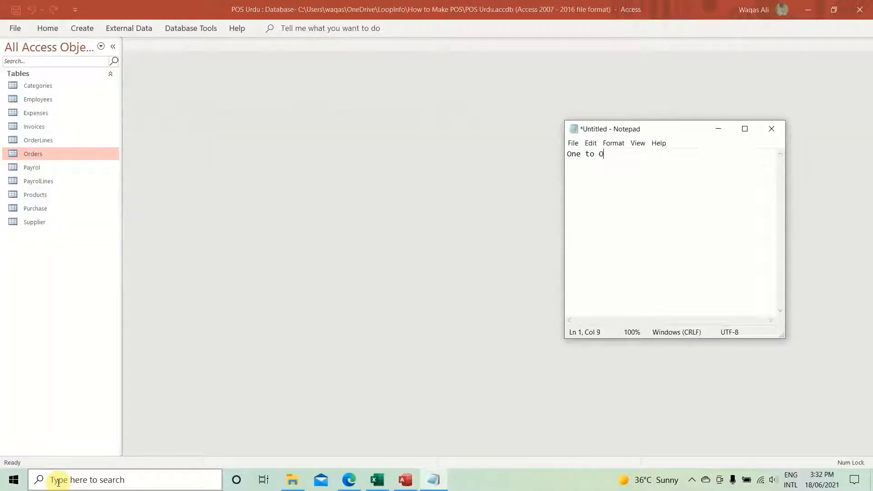
{"action": "type", "text": "ne "}
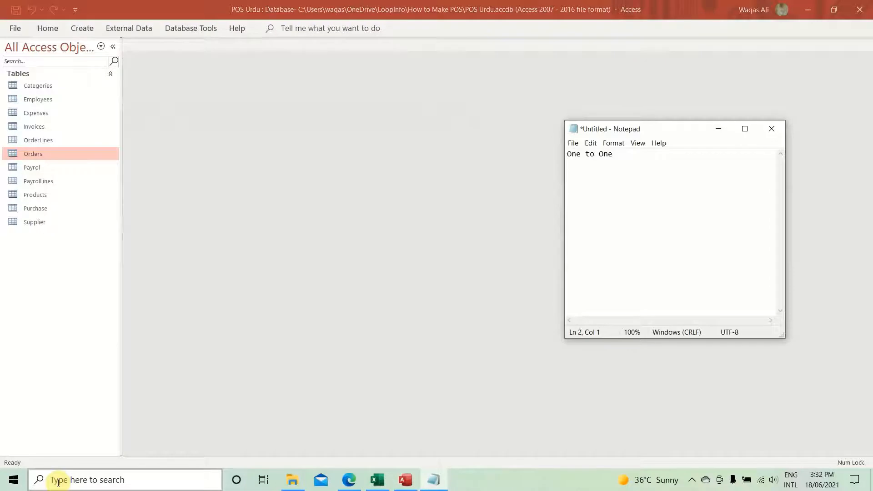
{"action": "type", "text": "One to Many"}
{"action": "key", "text": "Return"}
{"action": "type", "text": "Many "}
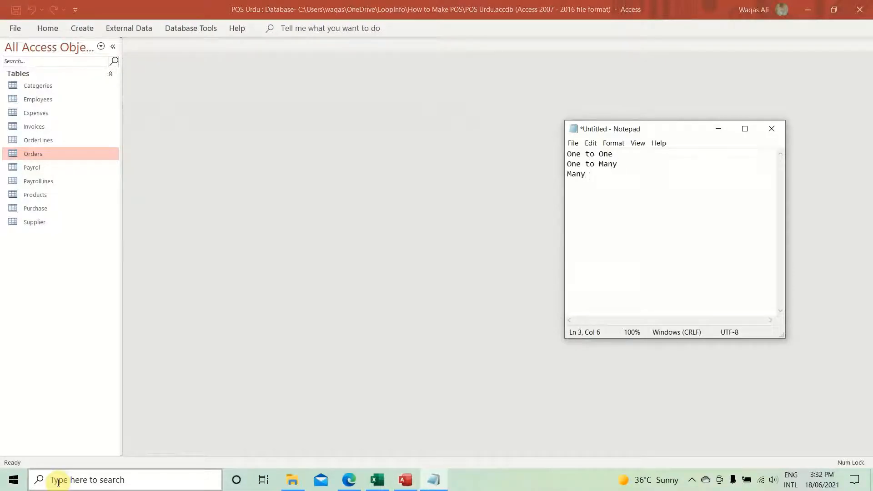
{"action": "type", "text": "to Many"}
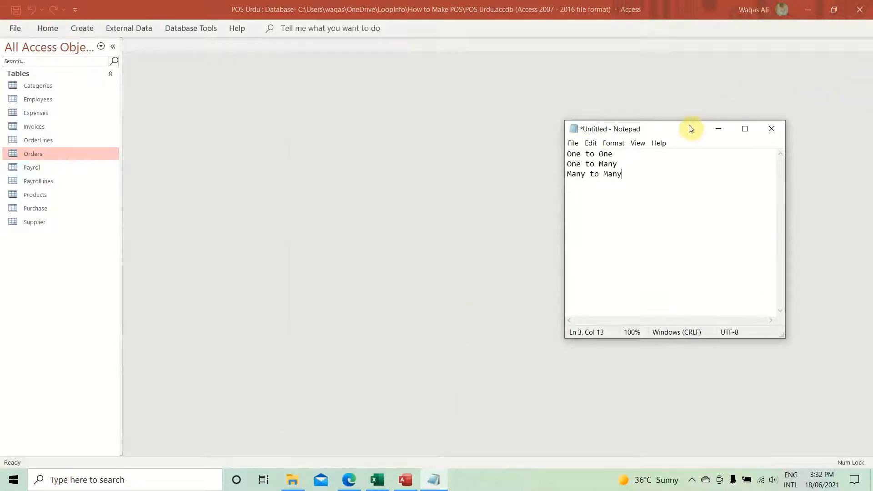
Step: Highlight the relationship type lines one at a time in the Notepad note, and close it without saving
{"action": "left_click_drag", "start_coordinate": [688, 129], "coordinate": [389, 131]}
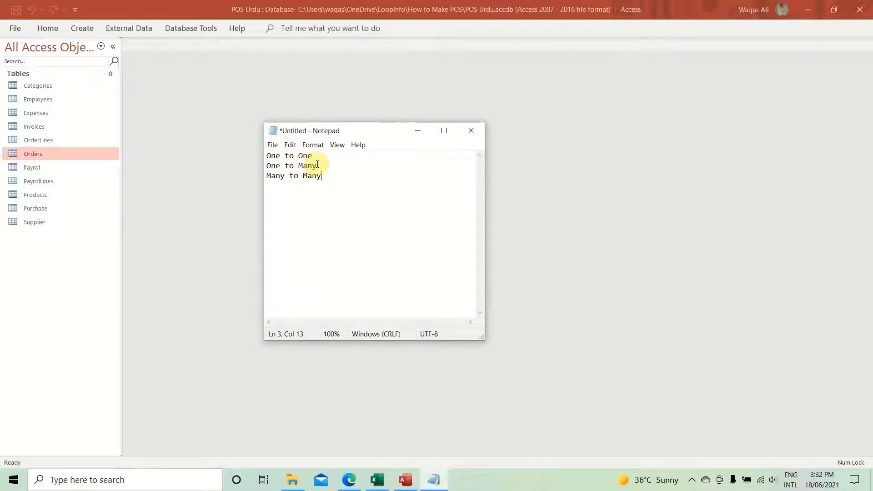
{"action": "left_click_drag", "start_coordinate": [318, 164], "coordinate": [267, 165]}
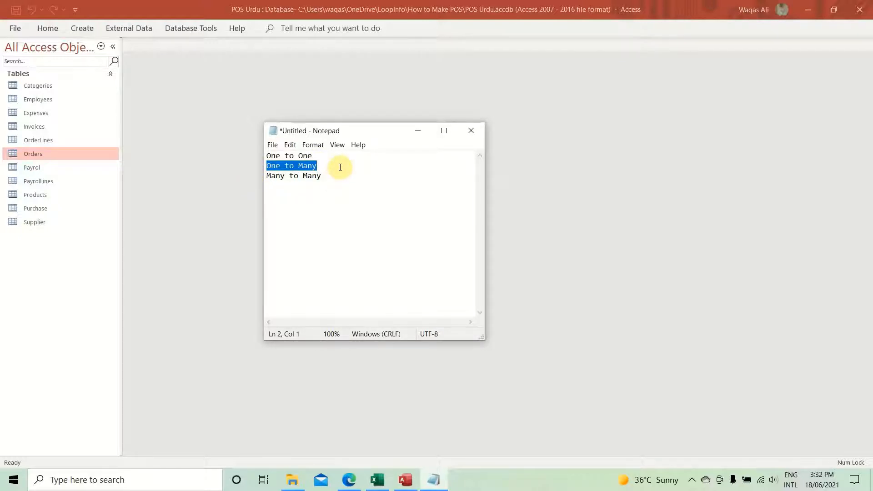
{"action": "left_click_drag", "start_coordinate": [318, 156], "coordinate": [261, 156]}
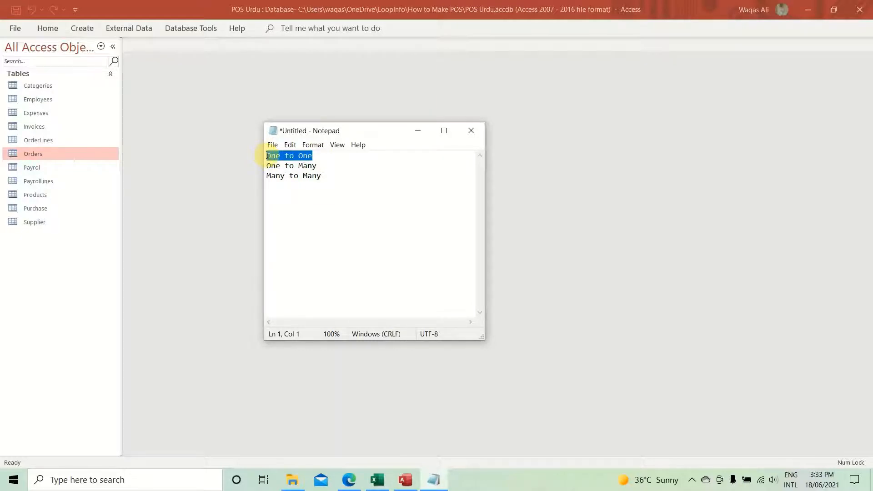
{"action": "left_click_drag", "start_coordinate": [268, 156], "coordinate": [273, 182]}
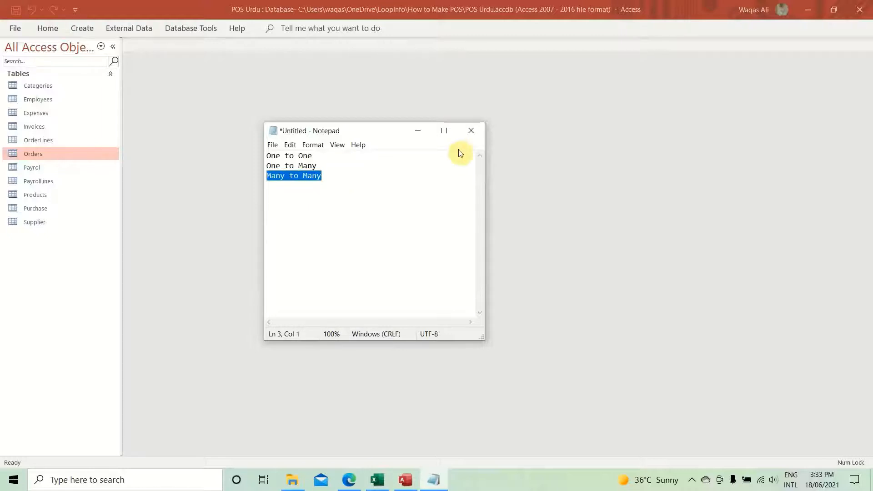
{"action": "left_click", "coordinate": [318, 166]}
{"action": "left_click_drag", "start_coordinate": [318, 165], "coordinate": [259, 167]}
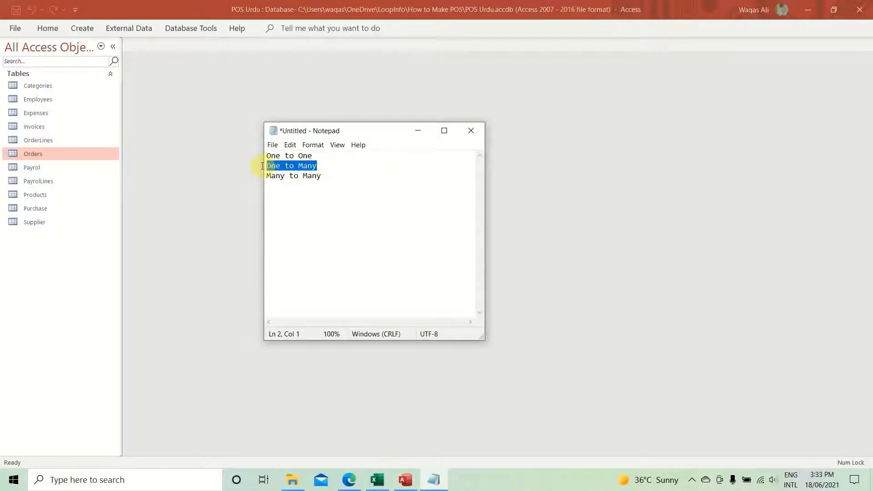
{"action": "left_click", "coordinate": [320, 164]}
{"action": "left_click_drag", "start_coordinate": [320, 165], "coordinate": [262, 169]}
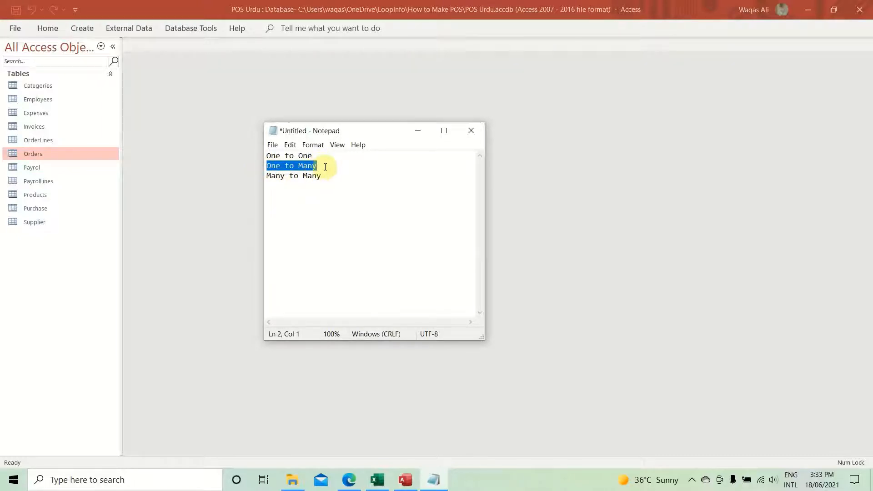
{"action": "left_click", "coordinate": [471, 131]}
{"action": "left_click", "coordinate": [462, 240]}
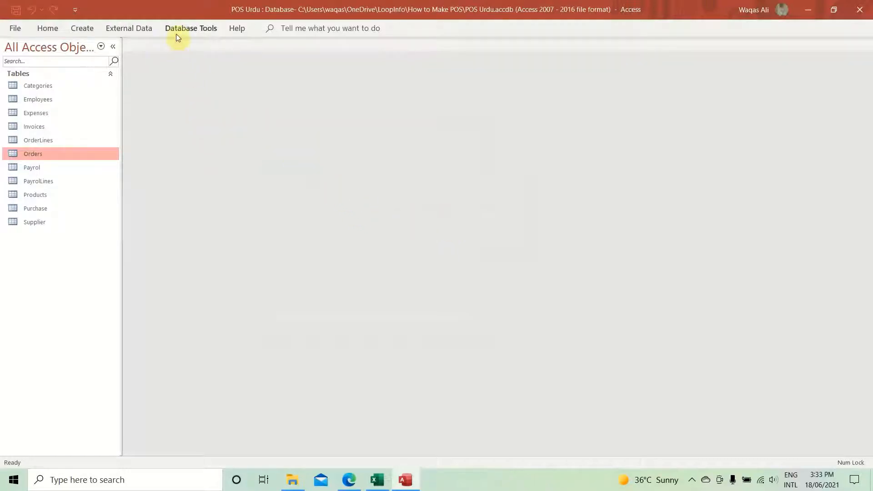
Step: Open the Relationships window of the POS Urdu database and hide its list of tables to add
{"action": "left_click", "coordinate": [192, 28]}
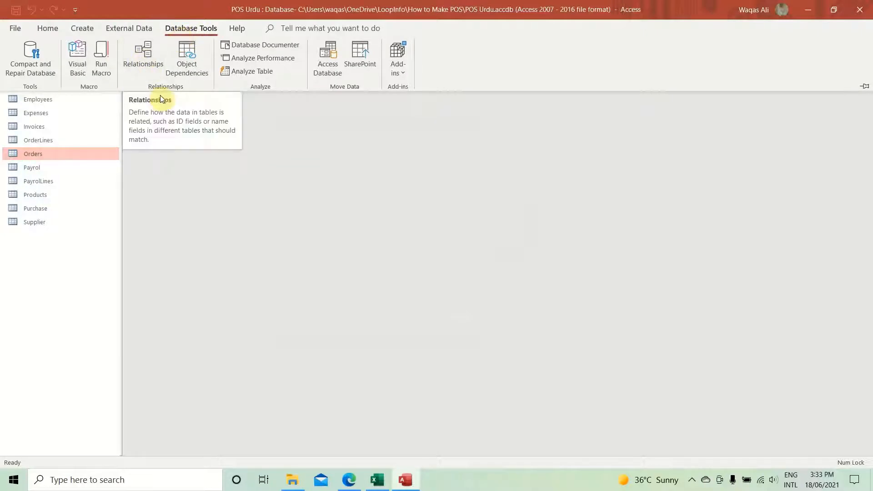
{"action": "left_click", "coordinate": [145, 53]}
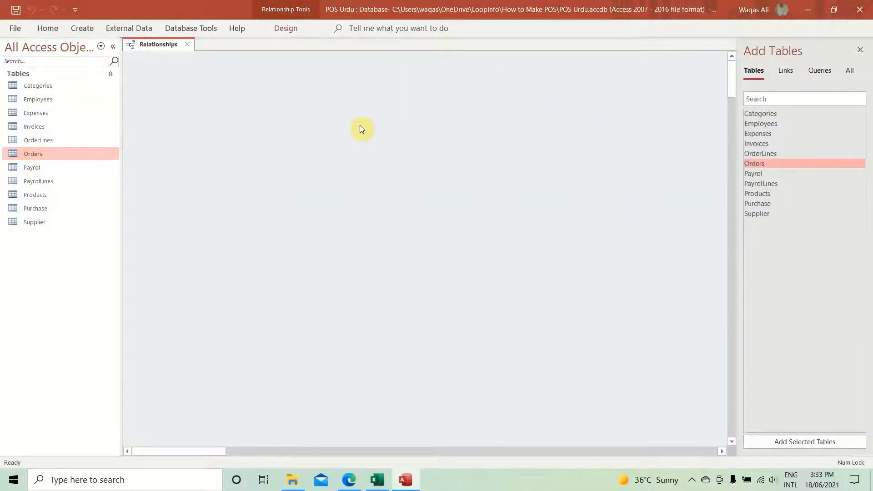
{"action": "left_click", "coordinate": [860, 49]}
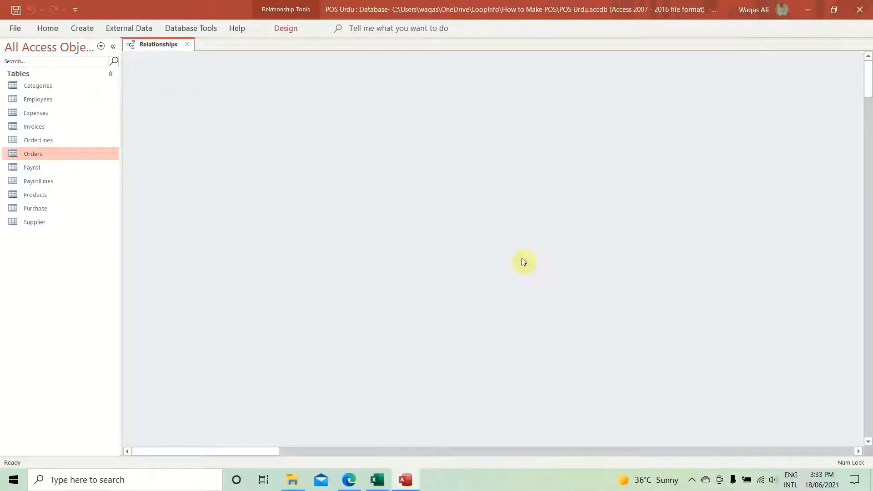
{"action": "left_click", "coordinate": [400, 452]}
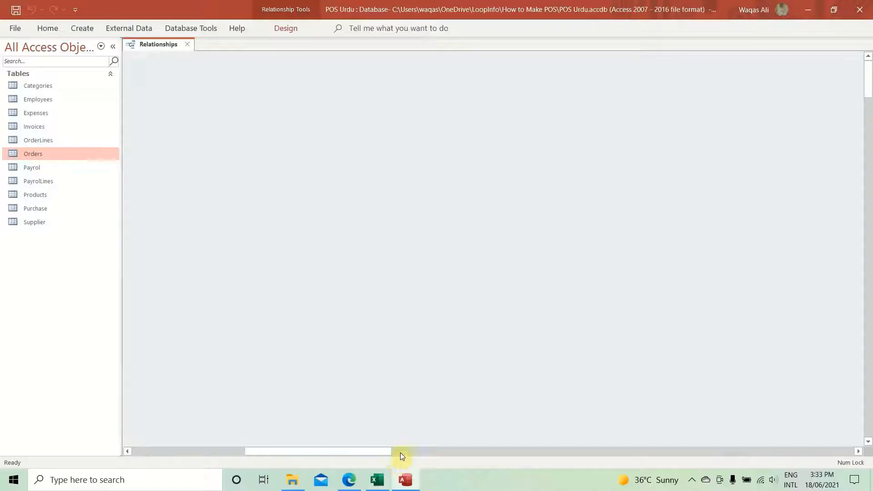
{"action": "left_click_drag", "start_coordinate": [380, 451], "coordinate": [188, 460]}
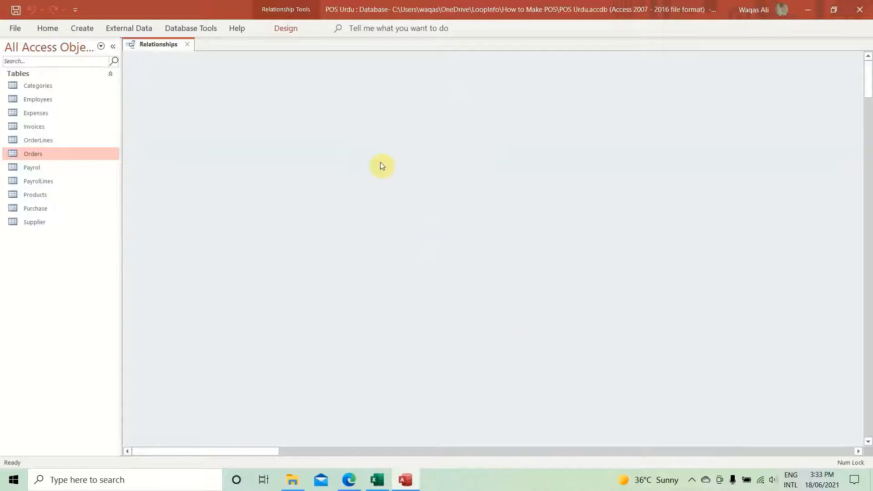
Step: Show the list of available tables again and add Categories, Employees, Expenses, Invoices and OrderLines to the relationships layout
{"action": "right_click", "coordinate": [450, 150]}
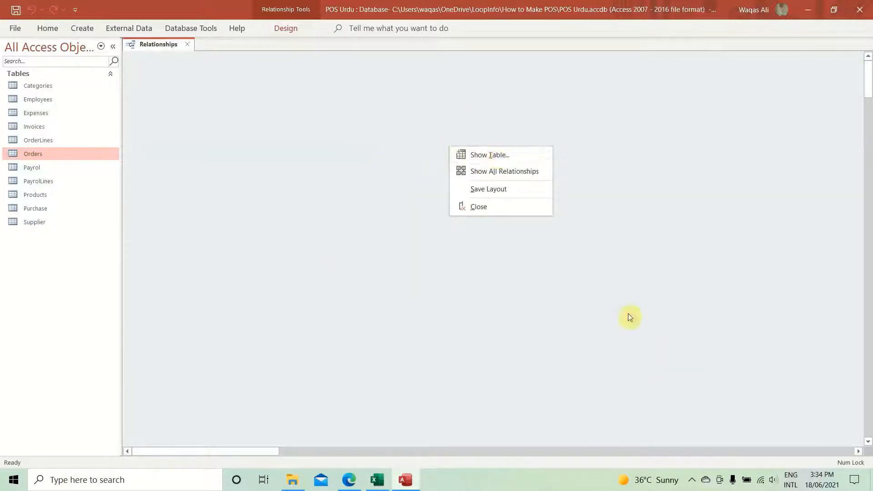
{"action": "left_click", "coordinate": [495, 154]}
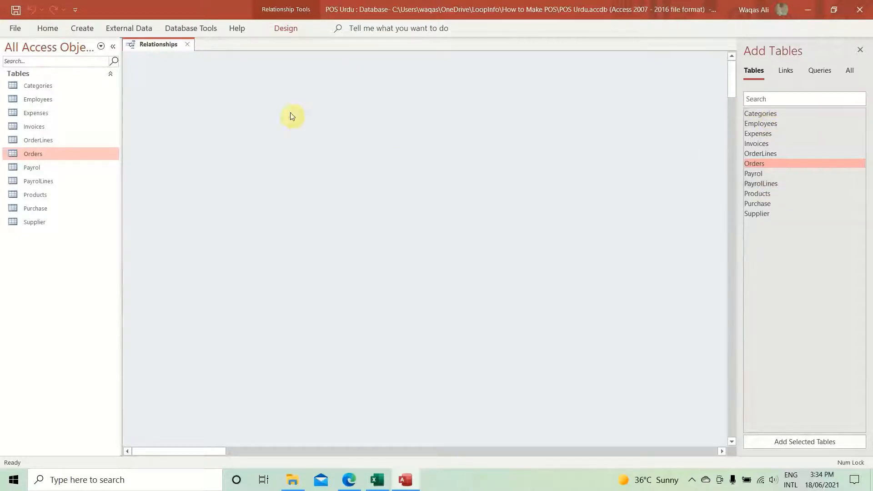
{"action": "double_click", "coordinate": [768, 113]}
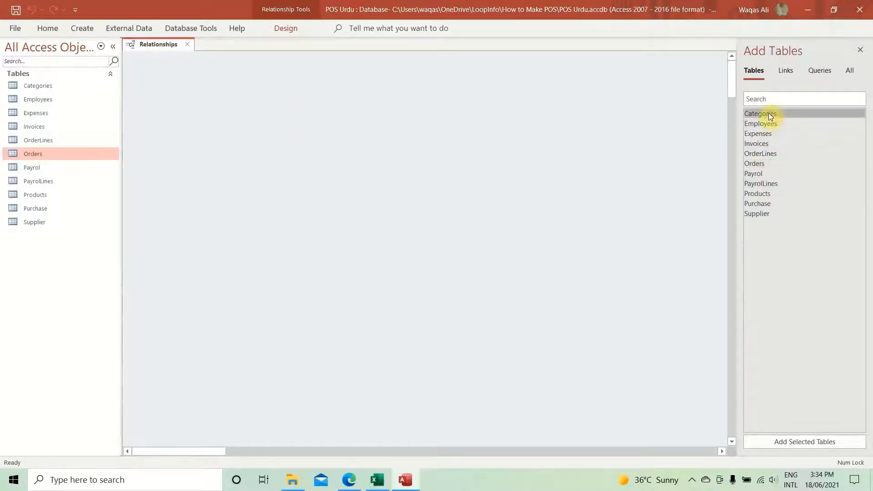
{"action": "double_click", "coordinate": [766, 123]}
{"action": "double_click", "coordinate": [760, 133]}
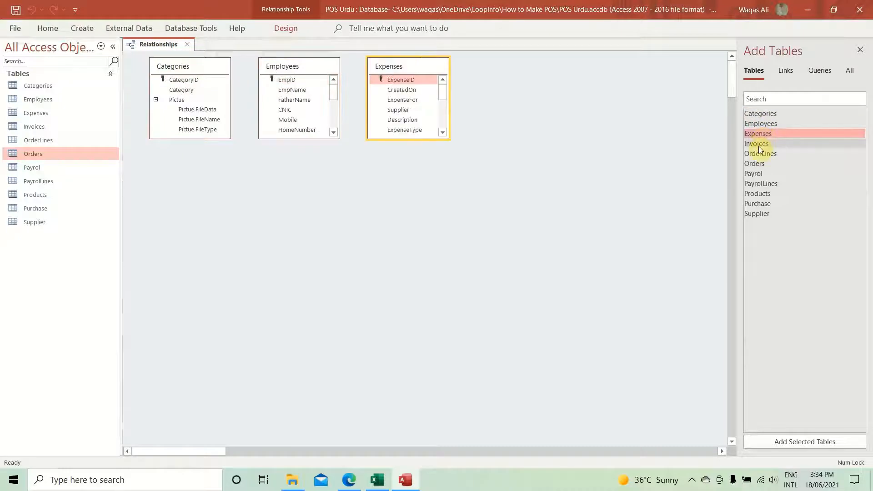
{"action": "double_click", "coordinate": [759, 144]}
{"action": "double_click", "coordinate": [758, 153]}
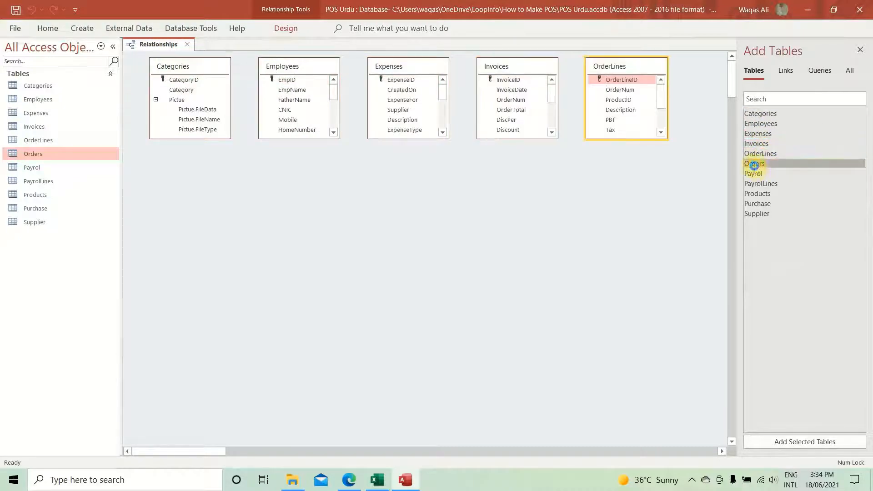
Step: Add the Orders, Payrol, PayrolLines, Products, Purchase and Supplier tables to the layout and close the table list
{"action": "double_click", "coordinate": [755, 164]}
{"action": "double_click", "coordinate": [753, 174]}
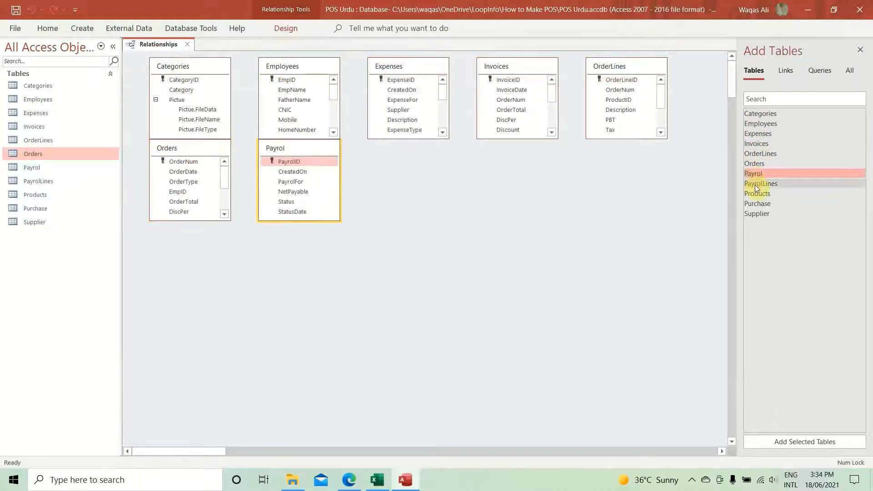
{"action": "left_click", "coordinate": [757, 185]}
{"action": "double_click", "coordinate": [757, 184]}
{"action": "double_click", "coordinate": [757, 194]}
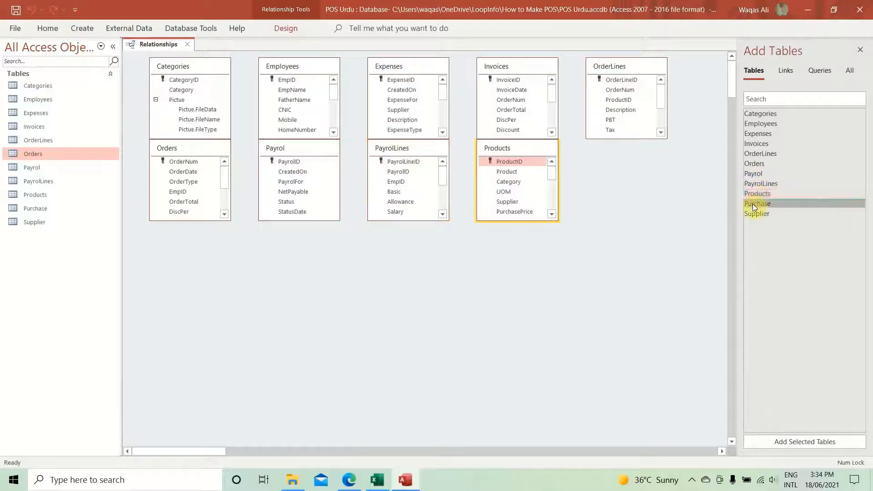
{"action": "double_click", "coordinate": [757, 204]}
{"action": "double_click", "coordinate": [756, 214]}
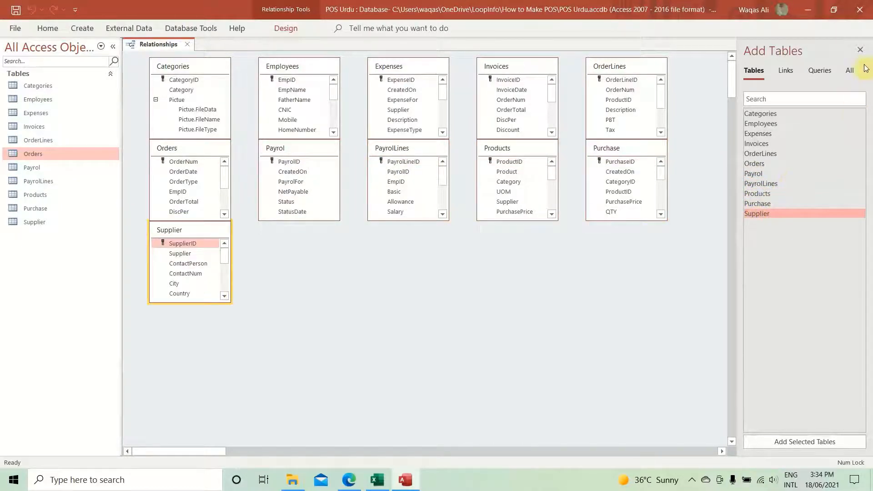
{"action": "left_click", "coordinate": [860, 50]}
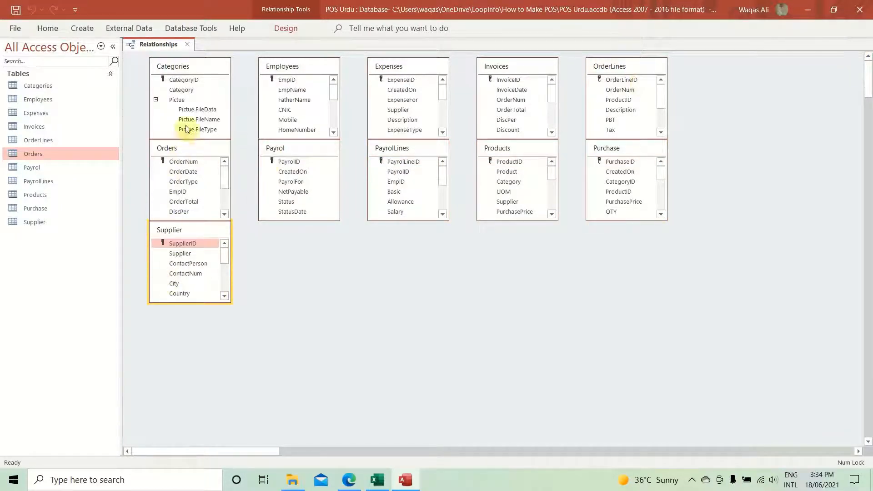
Step: Collapse Pictue and shorten the Categories box, and place the Orders box directly below it, lengthened to show all its fields
{"action": "left_click", "coordinate": [155, 100]}
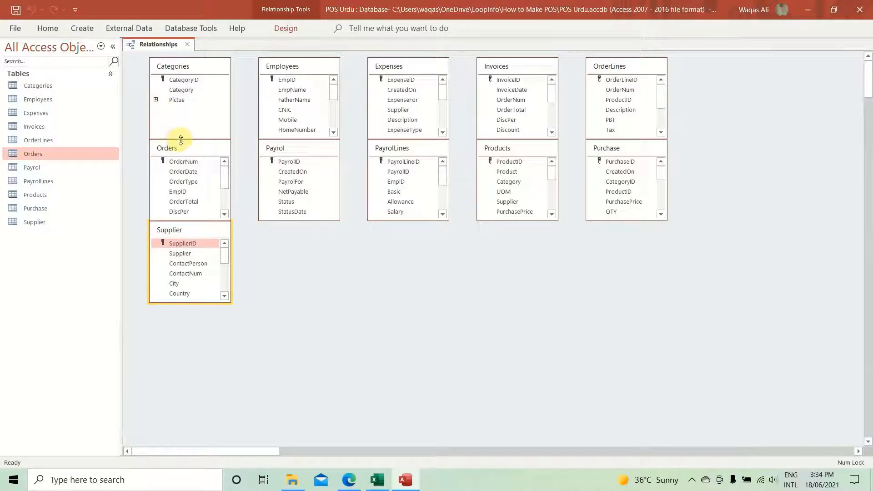
{"action": "left_click_drag", "start_coordinate": [177, 140], "coordinate": [182, 113]}
{"action": "left_click_drag", "start_coordinate": [188, 223], "coordinate": [359, 244]}
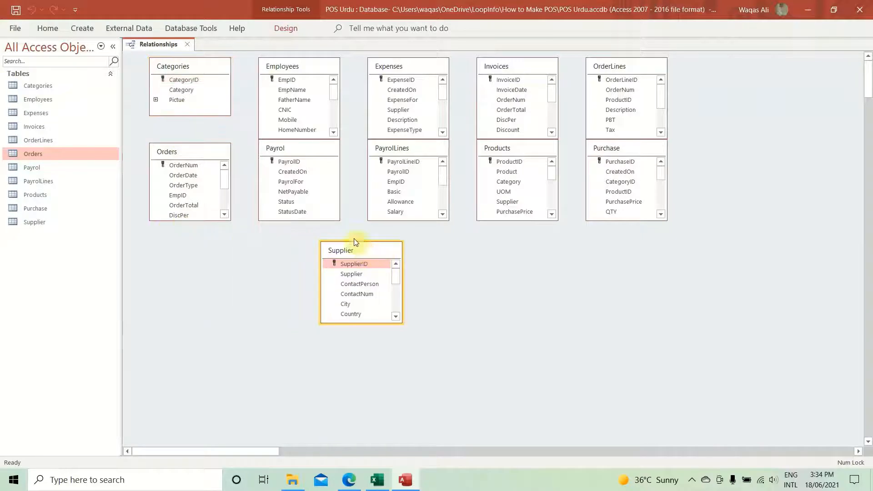
{"action": "left_click_drag", "start_coordinate": [186, 221], "coordinate": [185, 283]}
{"action": "left_click_drag", "start_coordinate": [193, 154], "coordinate": [191, 132]}
Step: Lengthen the Supplier box to show its fields down to Status and place it directly below the Payrol box
{"action": "left_click_drag", "start_coordinate": [365, 251], "coordinate": [193, 273]}
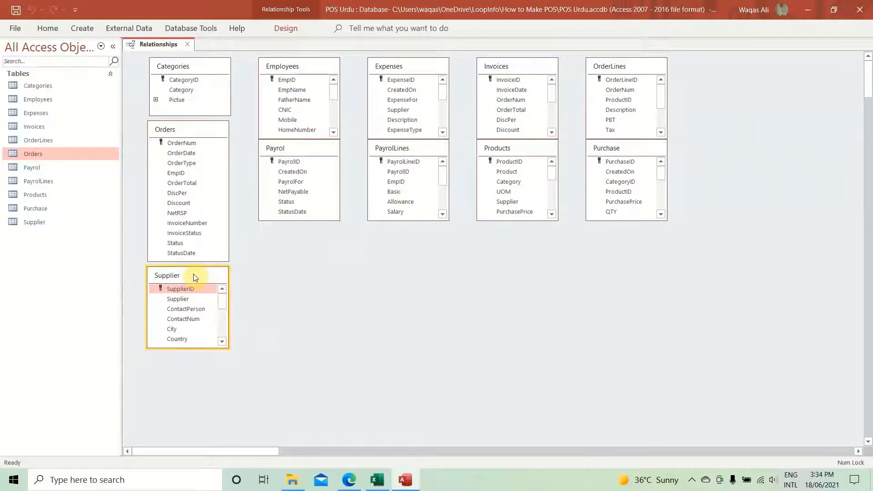
{"action": "left_click_drag", "start_coordinate": [191, 349], "coordinate": [189, 445]}
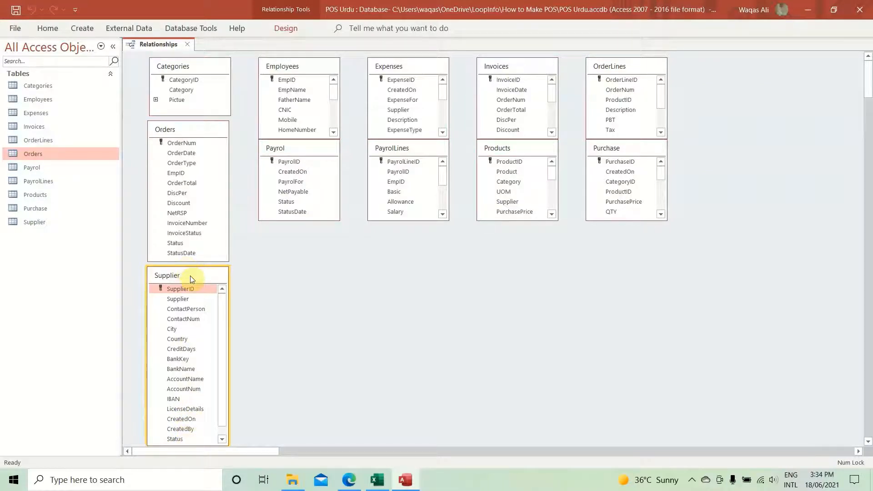
{"action": "left_click_drag", "start_coordinate": [190, 276], "coordinate": [300, 237]}
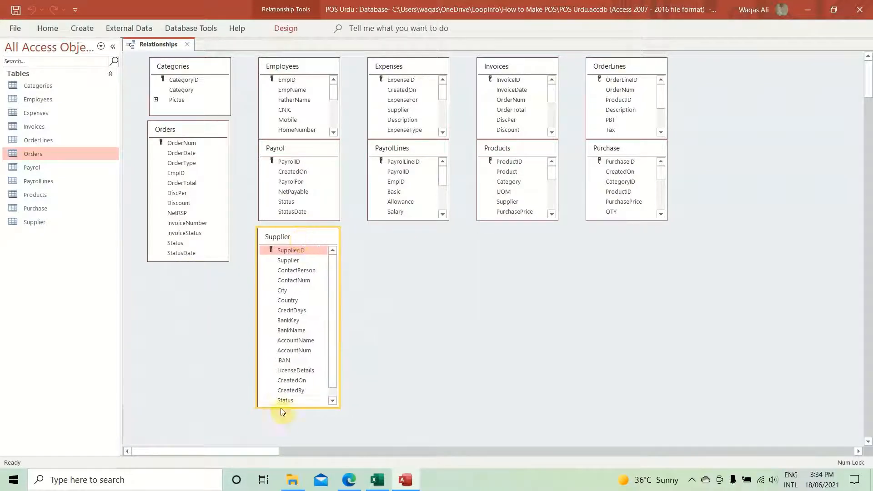
Step: Lengthen the Supplier and Employees boxes to show all their fields, placing Payrol below Orders and Supplier directly below Employees
{"action": "left_click_drag", "start_coordinate": [310, 408], "coordinate": [308, 419]}
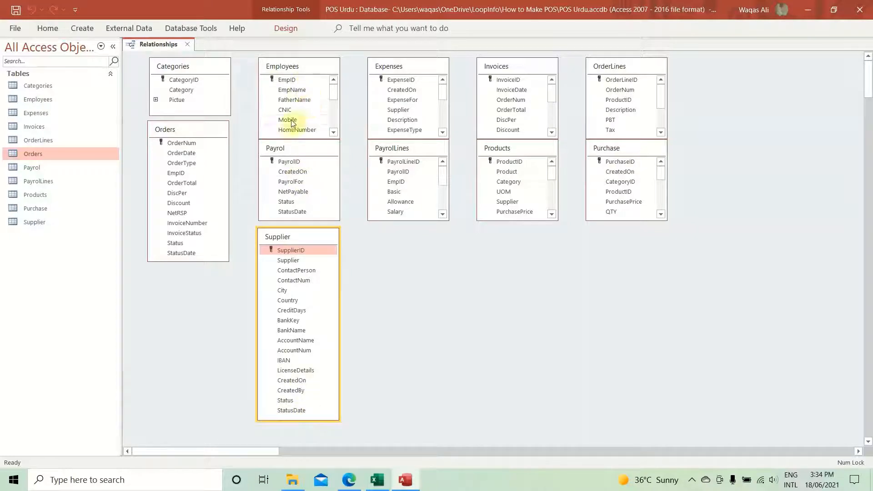
{"action": "left_click_drag", "start_coordinate": [294, 159], "coordinate": [181, 286]}
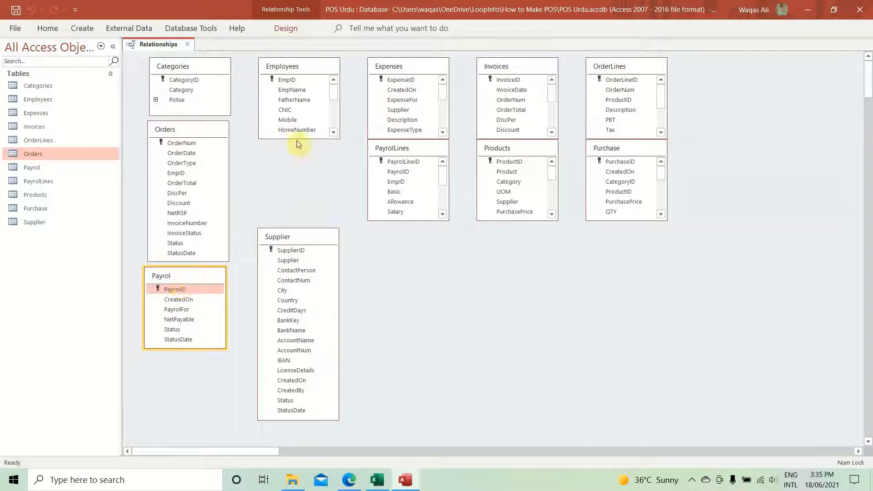
{"action": "left_click_drag", "start_coordinate": [297, 139], "coordinate": [285, 247]}
{"action": "left_click_drag", "start_coordinate": [310, 69], "coordinate": [311, 60]}
{"action": "left_click_drag", "start_coordinate": [327, 244], "coordinate": [326, 261]}
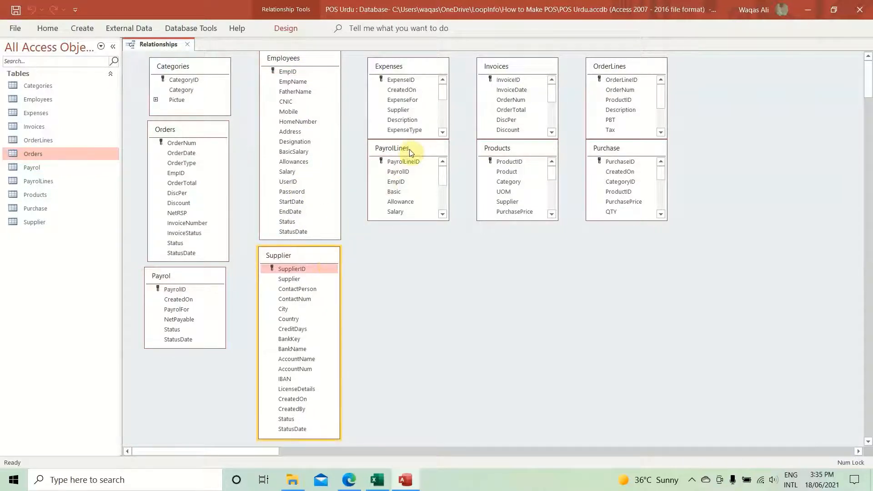
Step: Lengthen the PayrolLines and Expenses boxes to show all their fields, with PayrolLines placed directly below Expenses
{"action": "left_click_drag", "start_coordinate": [410, 152], "coordinate": [410, 210]}
{"action": "left_click_drag", "start_coordinate": [410, 278], "coordinate": [415, 362]}
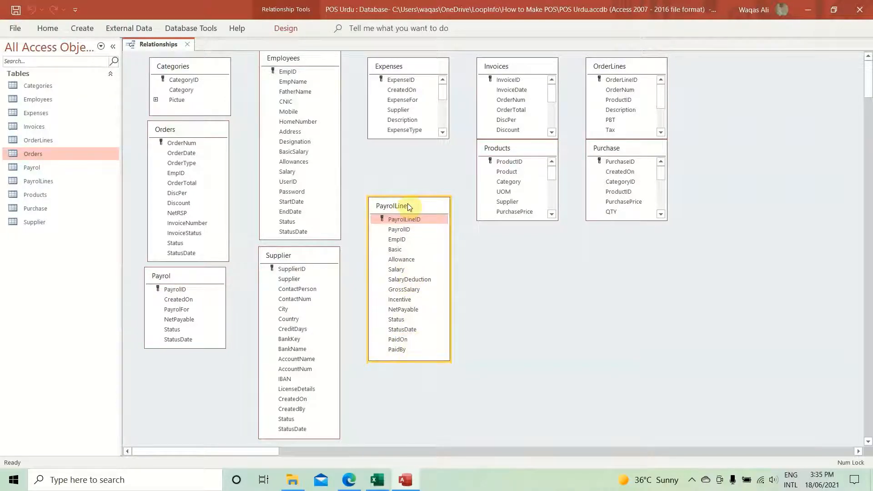
{"action": "left_click_drag", "start_coordinate": [409, 207], "coordinate": [408, 262]}
{"action": "left_click_drag", "start_coordinate": [406, 139], "coordinate": [399, 246]}
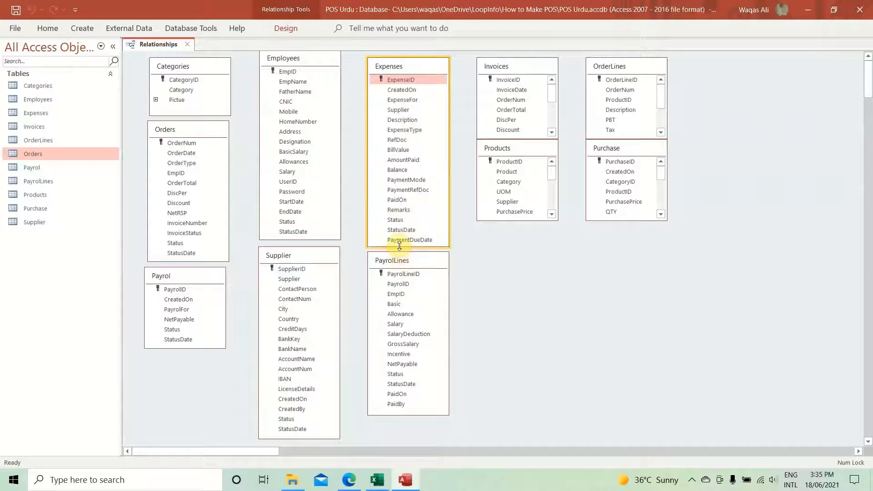
Step: Collapse Picture in Products, size the Products and Invoices boxes to show all their fields, and place Products below Invoices
{"action": "left_click_drag", "start_coordinate": [523, 220], "coordinate": [522, 350]}
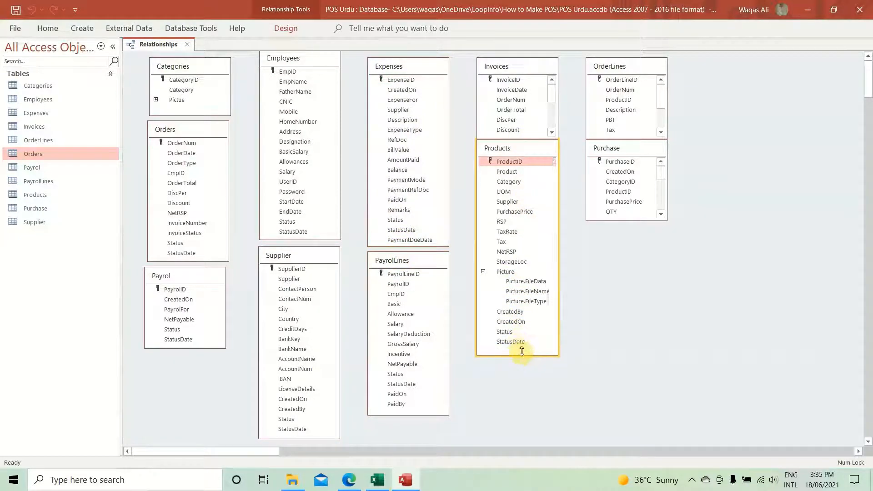
{"action": "left_click", "coordinate": [483, 272]}
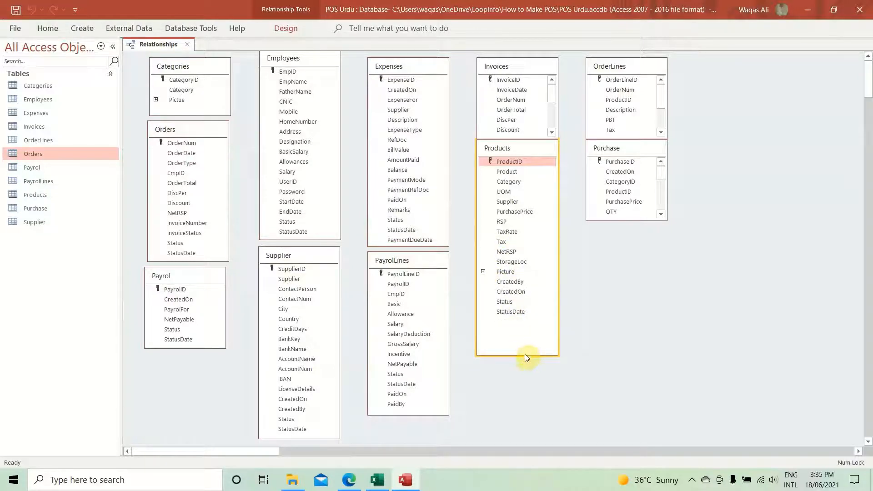
{"action": "left_click_drag", "start_coordinate": [526, 357], "coordinate": [520, 331]}
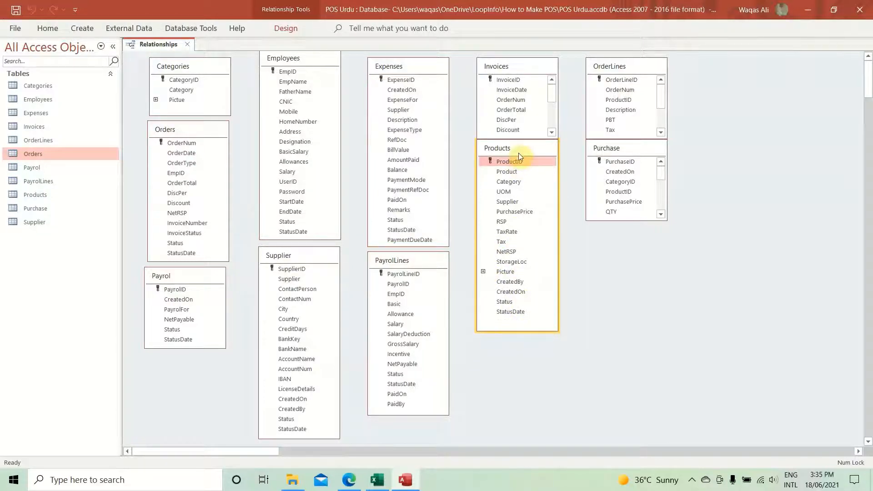
{"action": "left_click_drag", "start_coordinate": [518, 154], "coordinate": [516, 254]}
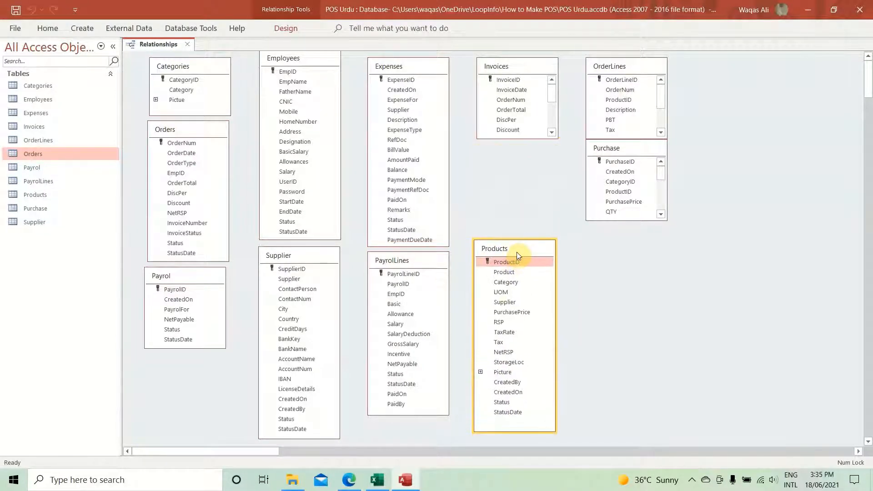
{"action": "left_click", "coordinate": [520, 137]}
{"action": "left_click_drag", "start_coordinate": [519, 139], "coordinate": [507, 230]}
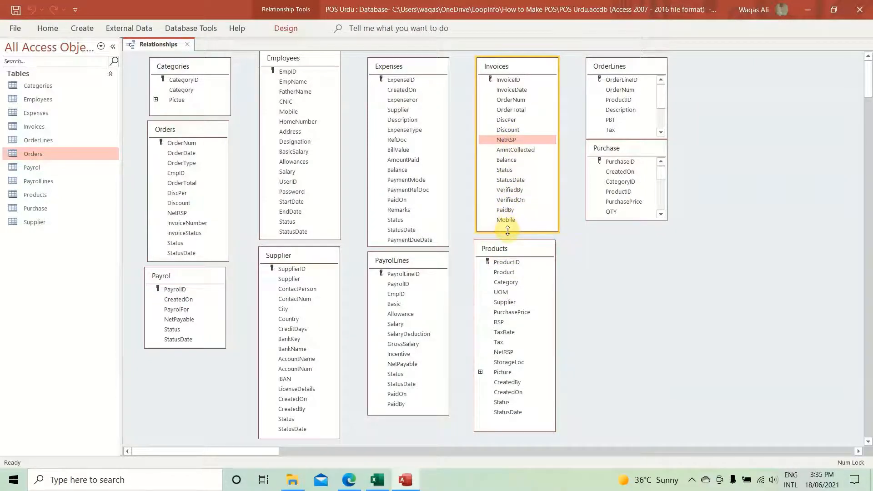
Step: Lengthen the Purchase and OrderLines boxes to show all their fields, with Purchase placed below OrderLines
{"action": "left_click", "coordinate": [633, 221]}
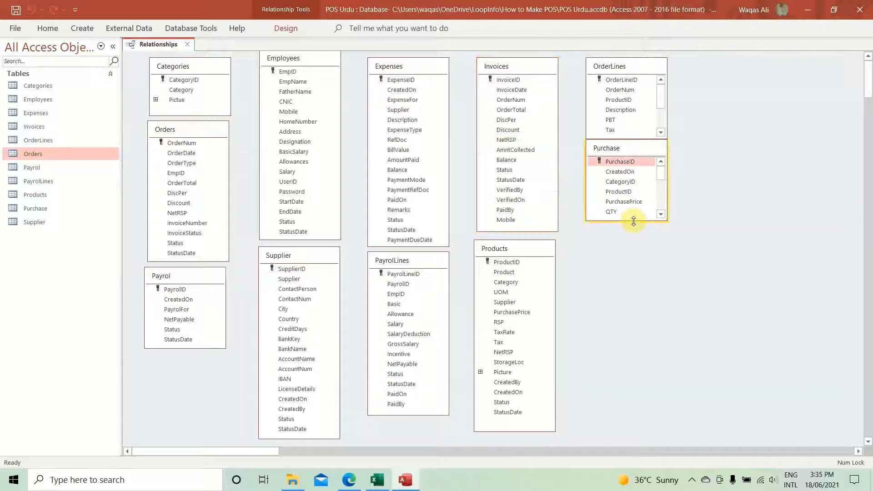
{"action": "left_click_drag", "start_coordinate": [634, 221], "coordinate": [629, 353]}
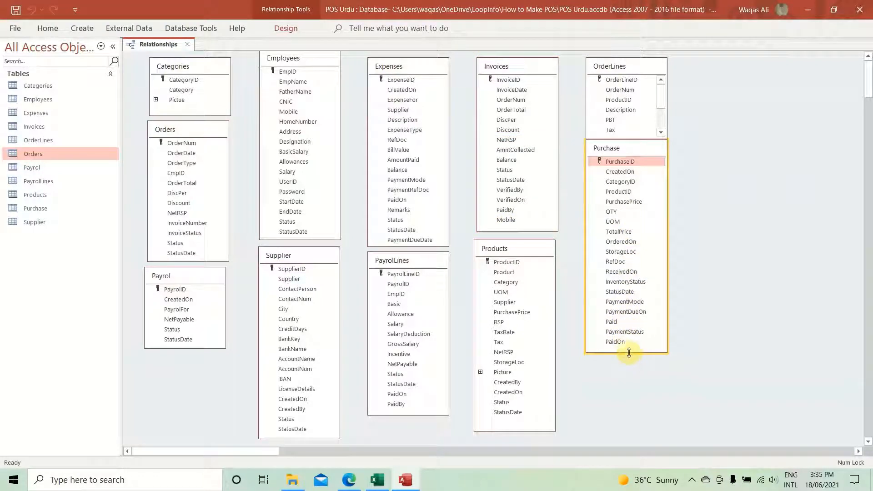
{"action": "left_click_drag", "start_coordinate": [627, 150], "coordinate": [625, 230]}
{"action": "left_click", "coordinate": [626, 139]}
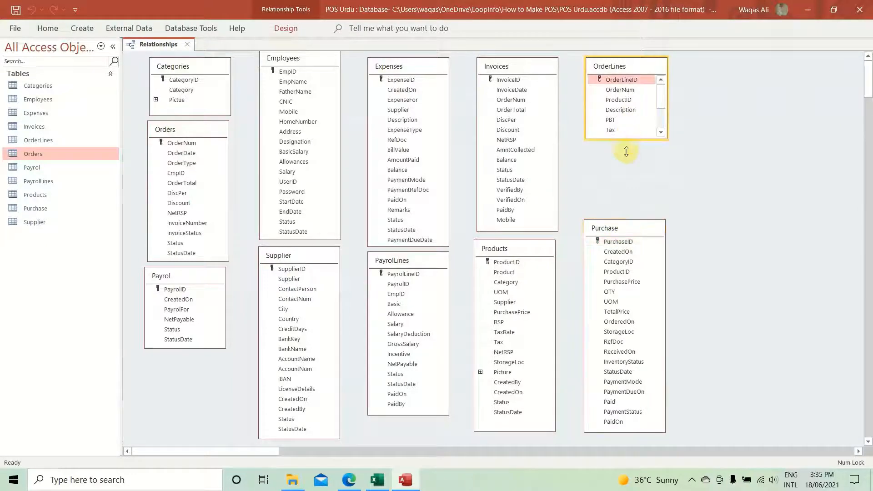
{"action": "left_click_drag", "start_coordinate": [626, 152], "coordinate": [619, 189]}
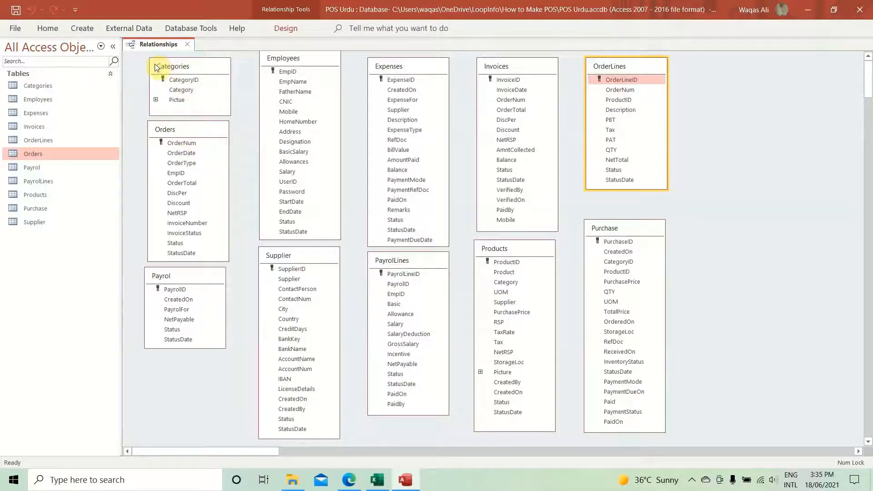
Step: Nudge the Categories box into line with the Orders box and move the Employees box down slightly to clear the window edge
{"action": "left_click_drag", "start_coordinate": [174, 69], "coordinate": [173, 69]}
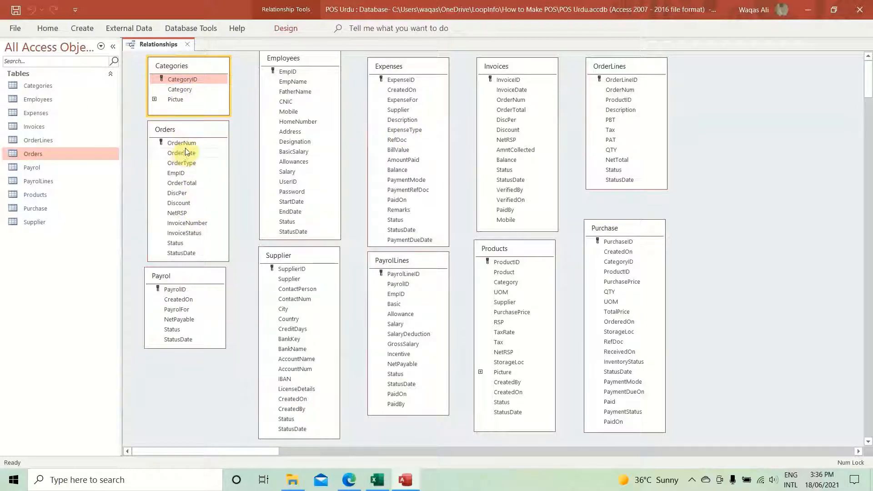
{"action": "left_click", "coordinate": [317, 62]}
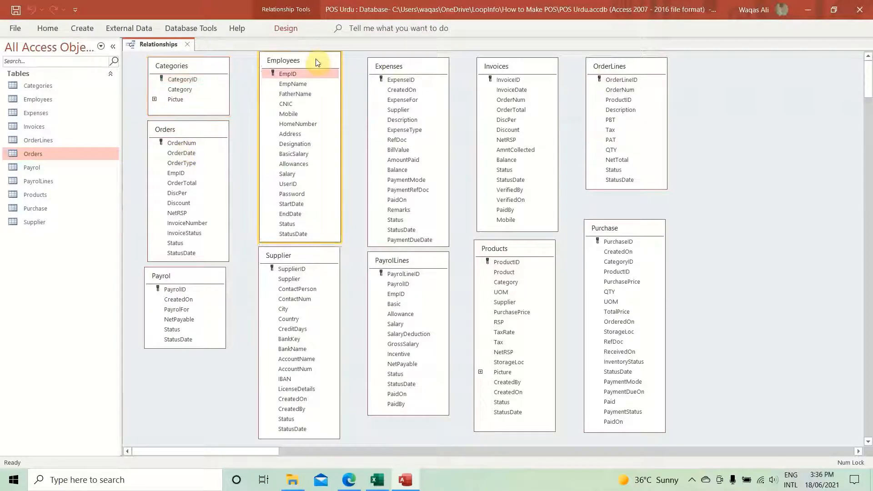
{"action": "left_click_drag", "start_coordinate": [317, 63], "coordinate": [317, 64]}
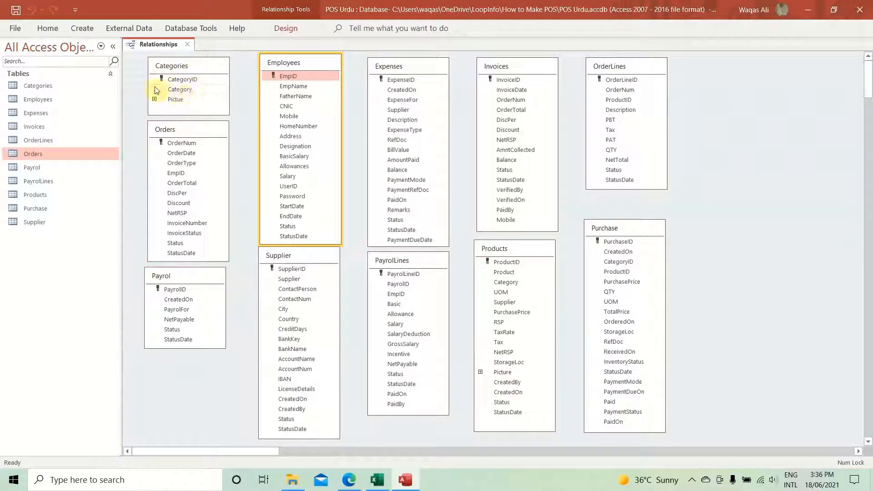
{"action": "left_click", "coordinate": [176, 133]}
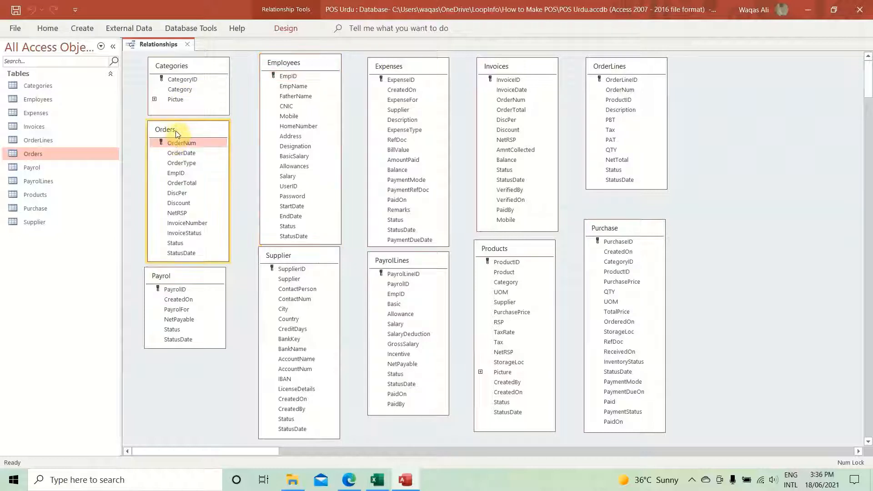
{"action": "left_click", "coordinate": [175, 173]}
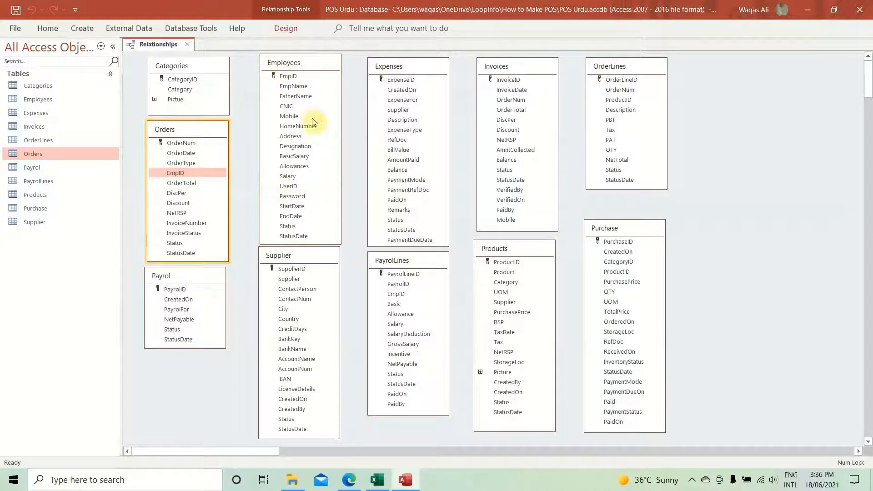
{"action": "left_click_drag", "start_coordinate": [288, 81], "coordinate": [172, 178]}
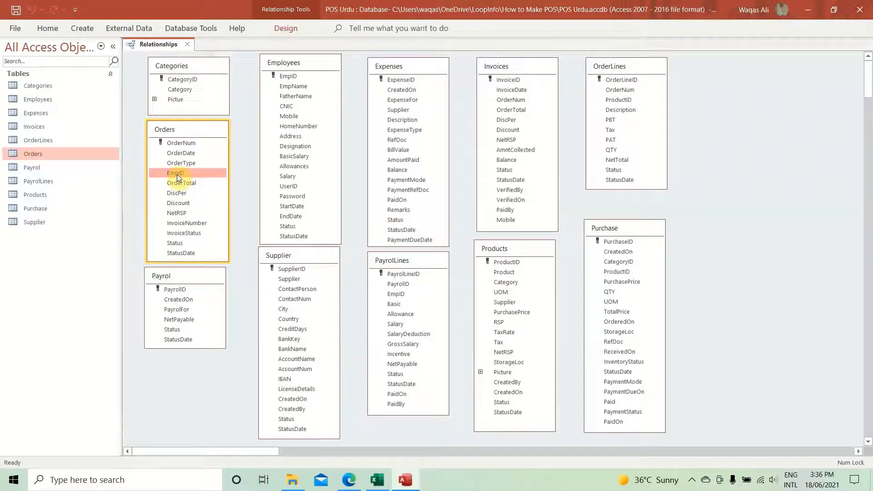
{"action": "left_click_drag", "start_coordinate": [177, 173], "coordinate": [292, 81]}
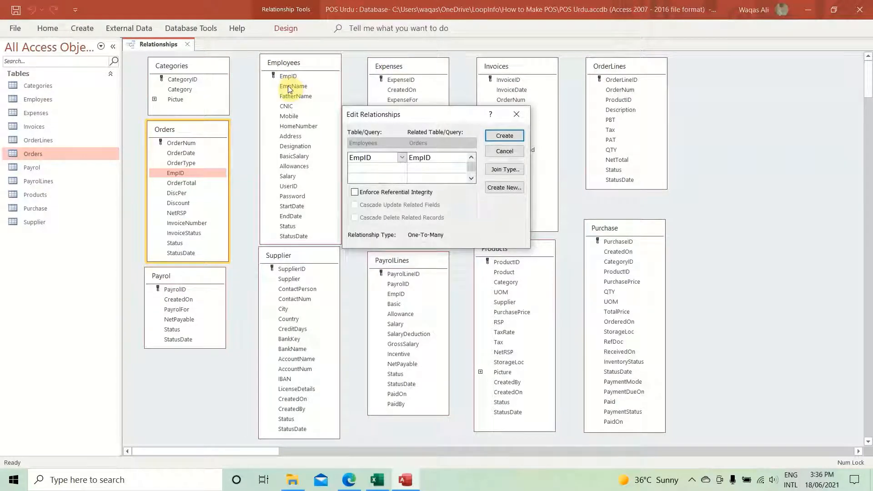
{"action": "left_click_drag", "start_coordinate": [429, 111], "coordinate": [426, 149]}
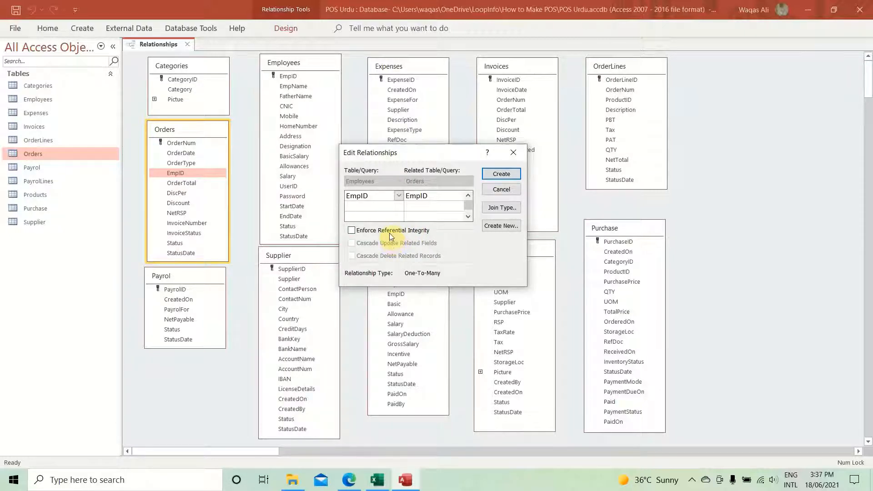
{"action": "left_click", "coordinate": [351, 230]}
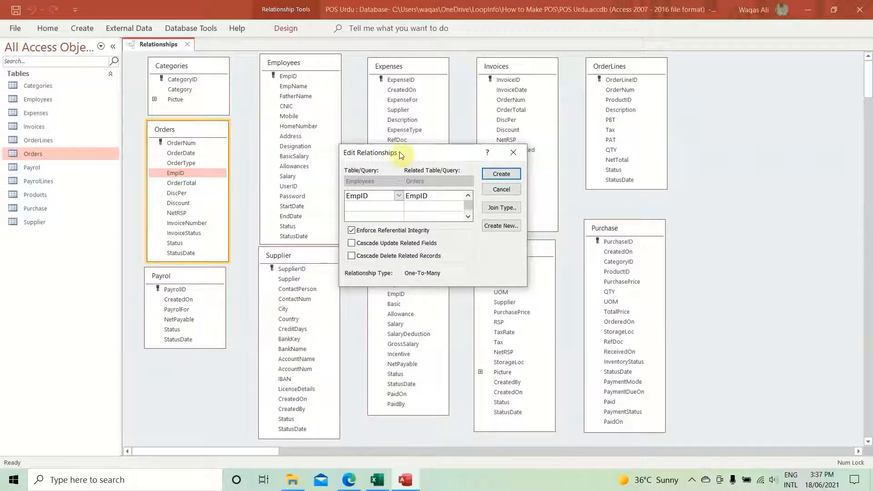
{"action": "left_click", "coordinate": [514, 153]}
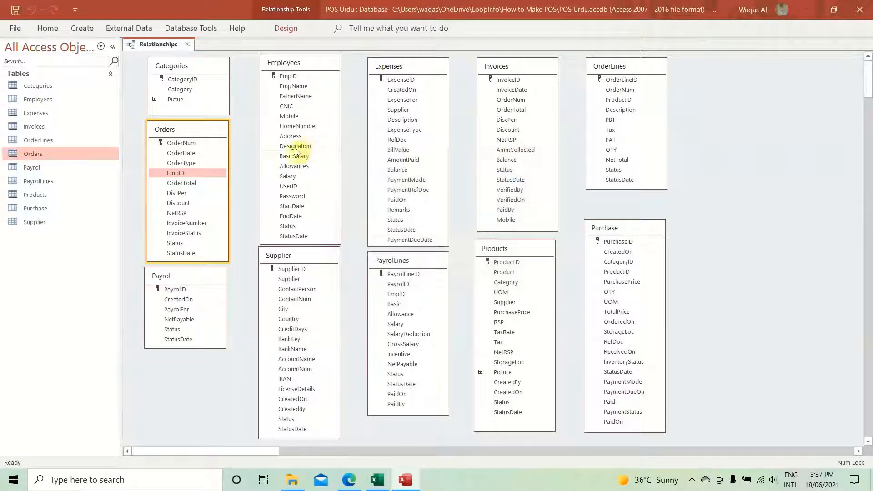
Step: Examine the EmpID and OrderNum fields in the Orders table and OrderNum in the Invoices table, and close both tables
{"action": "double_click", "coordinate": [34, 155]}
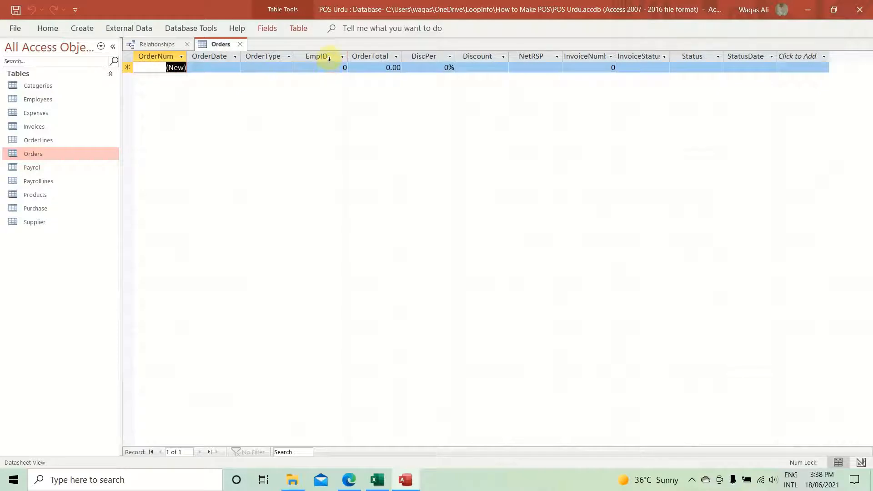
{"action": "left_click", "coordinate": [330, 59]}
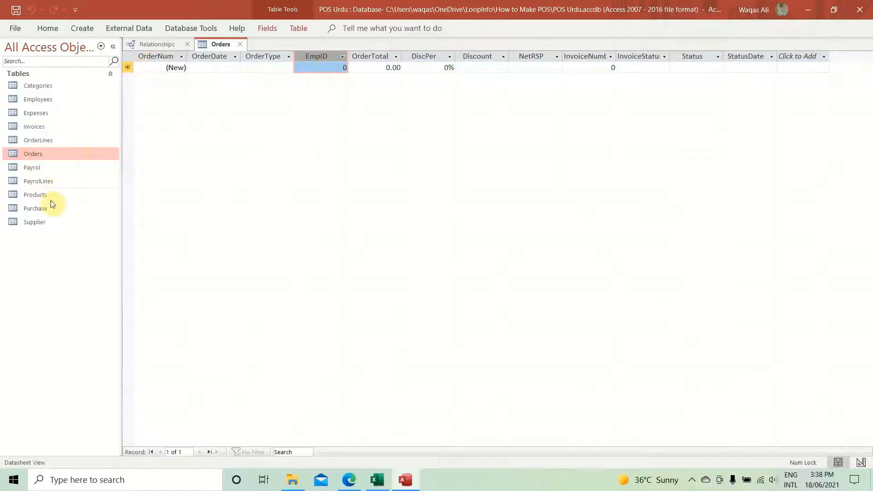
{"action": "double_click", "coordinate": [43, 125]}
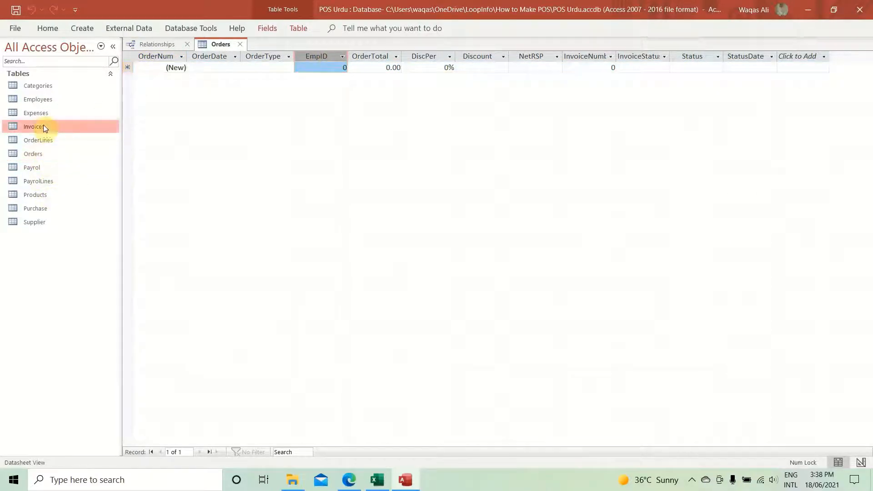
{"action": "left_click", "coordinate": [221, 44]}
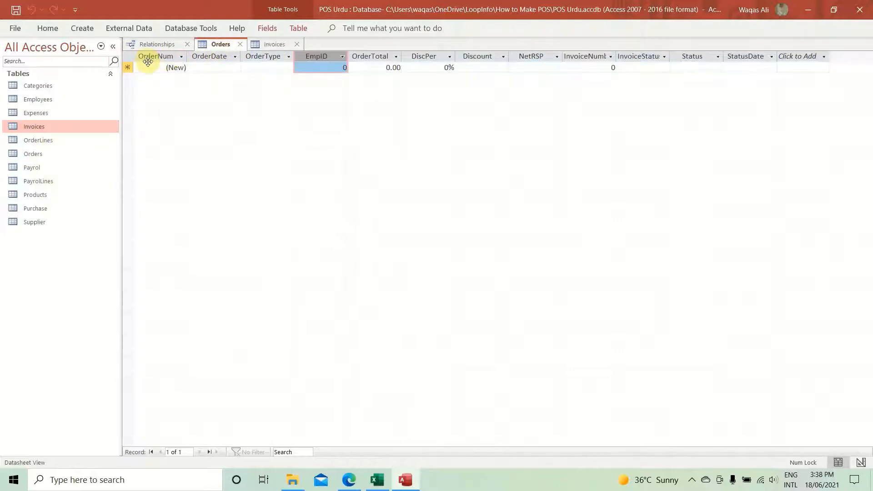
{"action": "left_click", "coordinate": [147, 57]}
{"action": "left_click", "coordinate": [271, 45]}
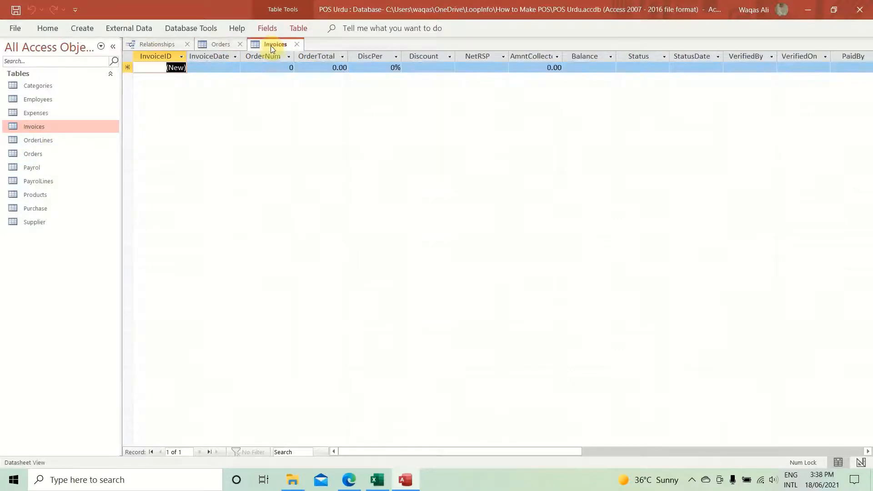
{"action": "left_click", "coordinate": [270, 57]}
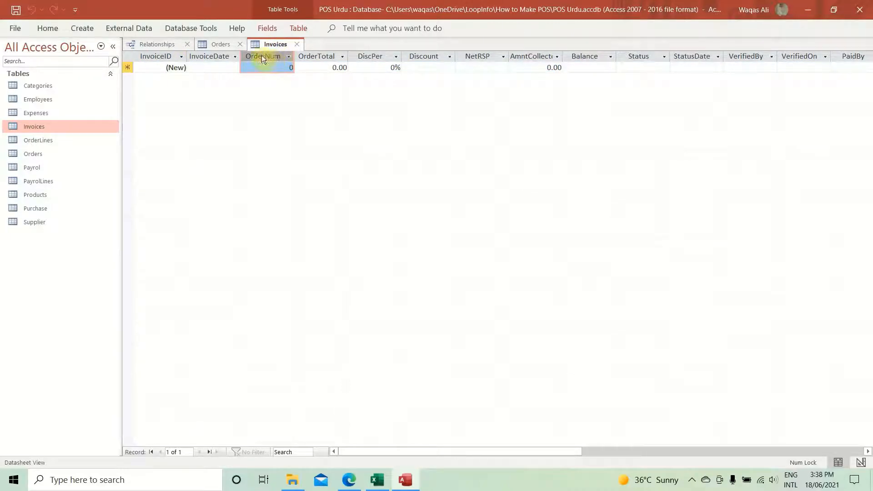
{"action": "left_click", "coordinate": [218, 44]}
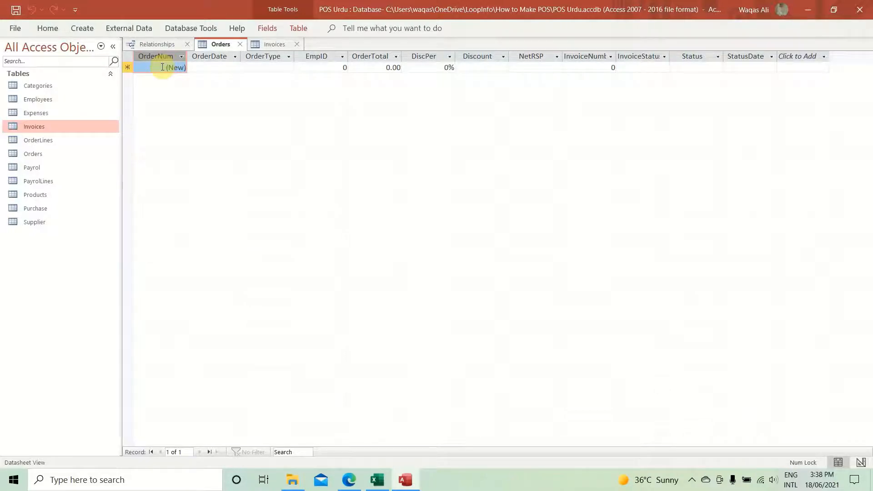
{"action": "left_click", "coordinate": [273, 45]}
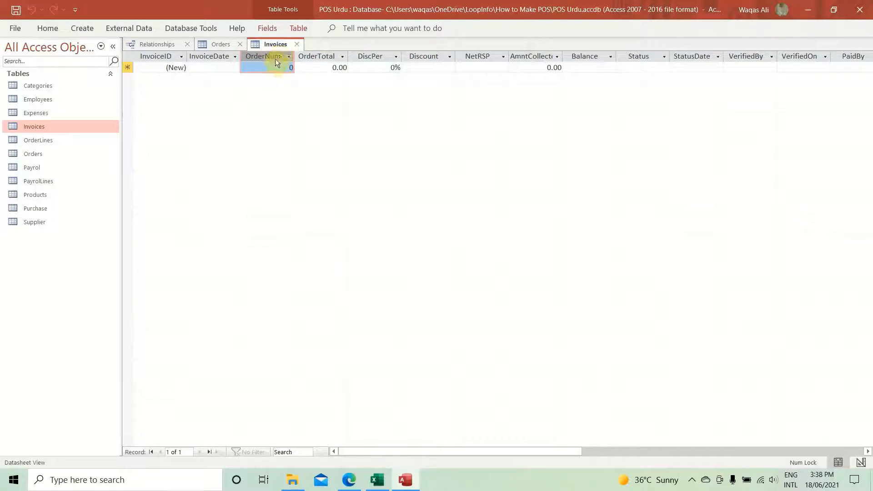
{"action": "left_click", "coordinate": [221, 44]}
{"action": "left_click", "coordinate": [296, 44]}
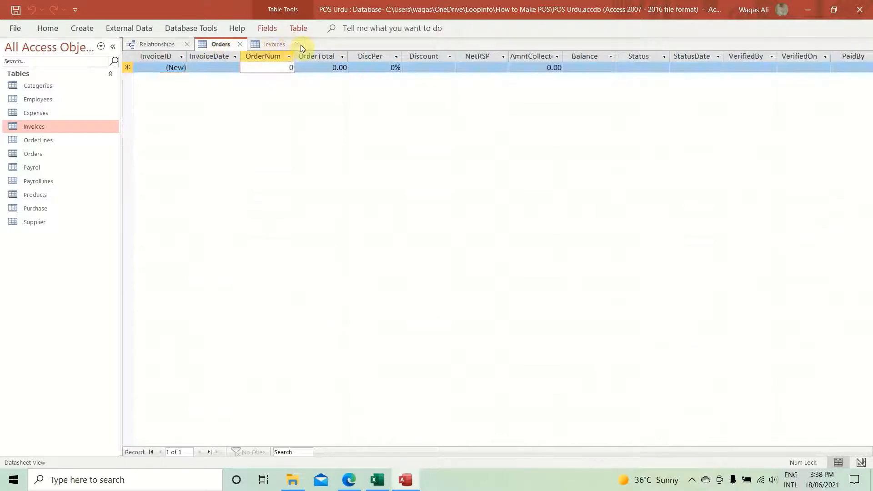
{"action": "left_click", "coordinate": [239, 44]}
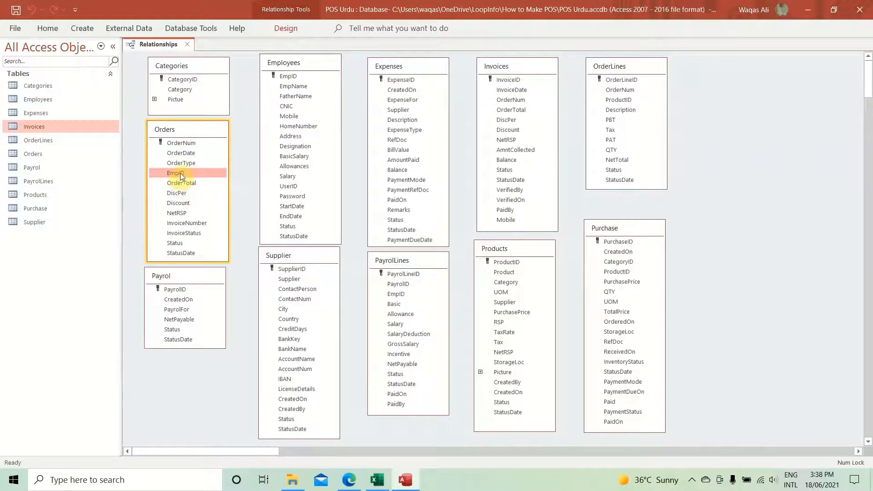
Step: Create a relationship between EmpID in Employees and Orders, enforcing referential integrity and cascading updates but not deletes
{"action": "left_click_drag", "start_coordinate": [180, 172], "coordinate": [289, 81]}
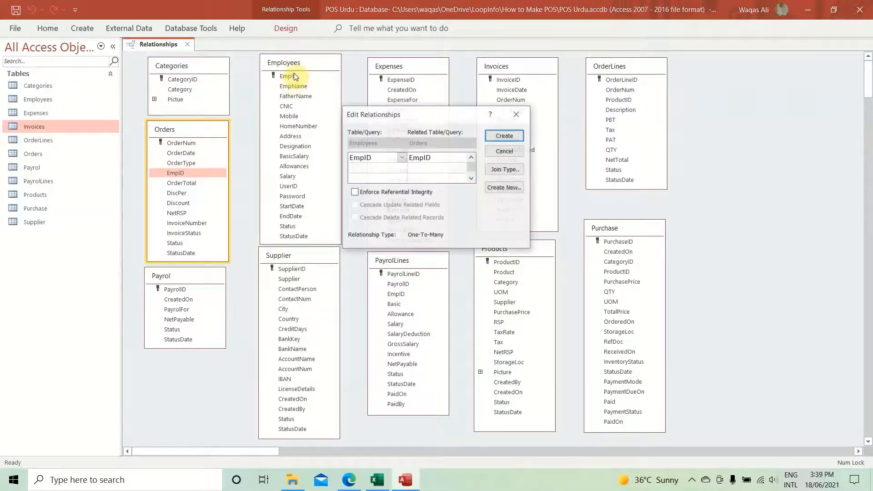
{"action": "left_click_drag", "start_coordinate": [392, 116], "coordinate": [373, 145]}
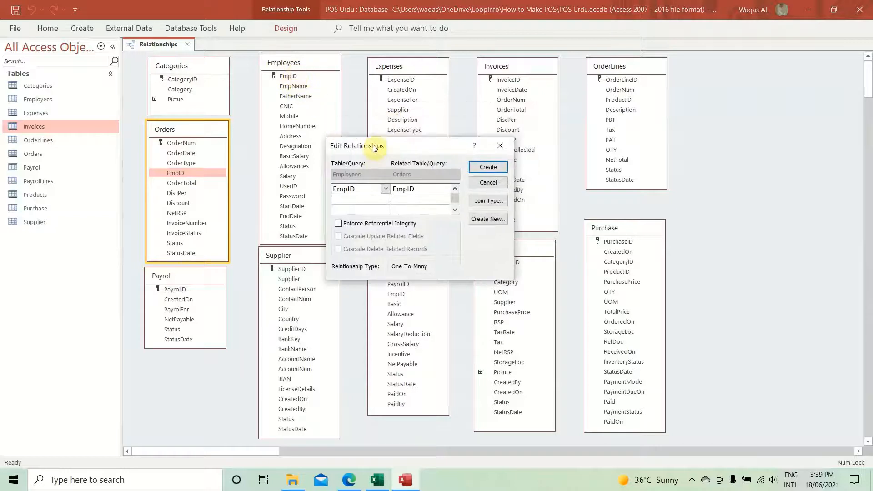
{"action": "left_click", "coordinate": [339, 224]}
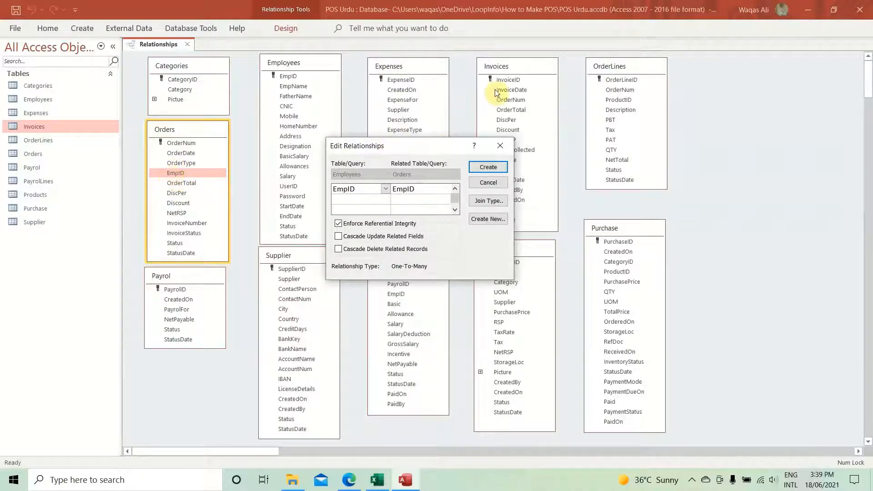
{"action": "left_click_drag", "start_coordinate": [404, 146], "coordinate": [462, 129]}
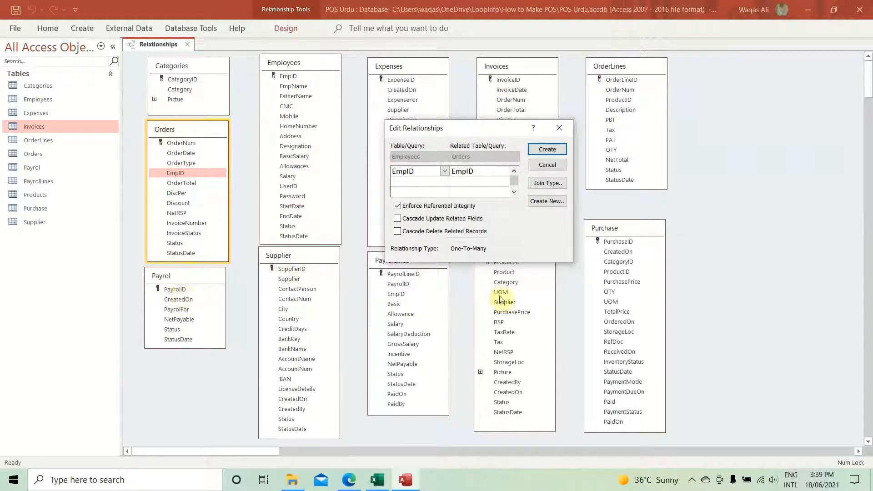
{"action": "left_click_drag", "start_coordinate": [483, 132], "coordinate": [435, 116]}
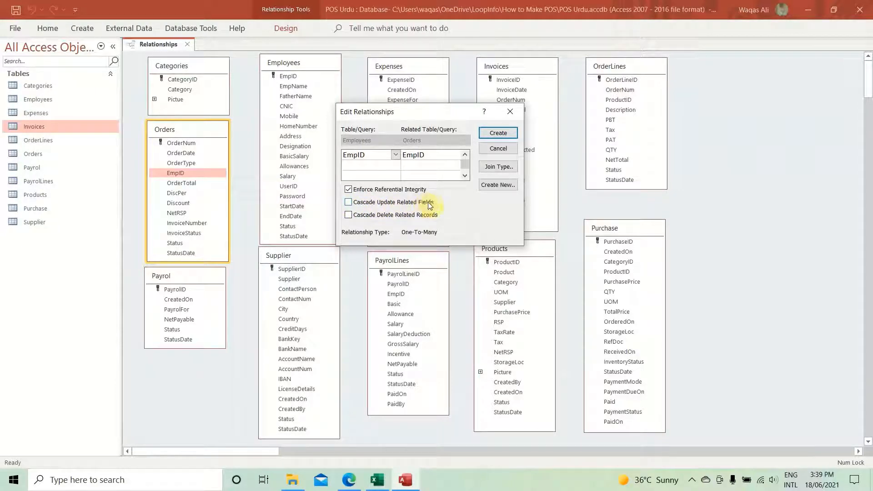
{"action": "left_click", "coordinate": [349, 202]}
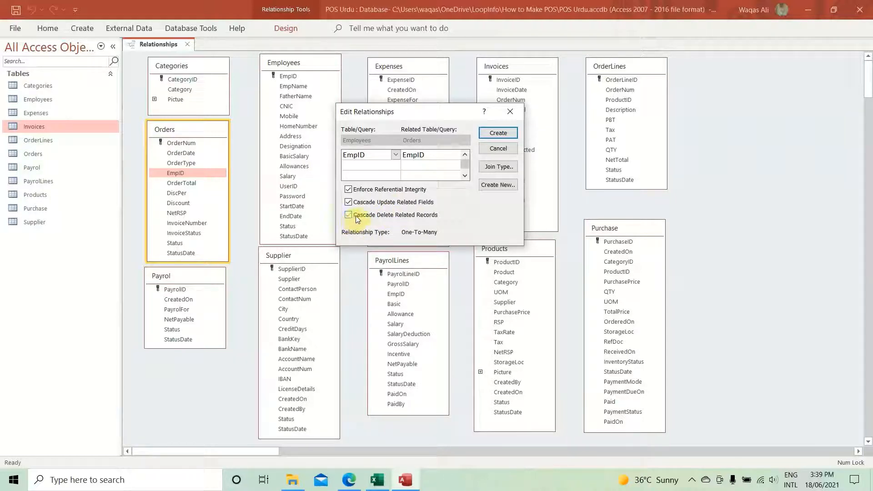
{"action": "left_click", "coordinate": [354, 221]}
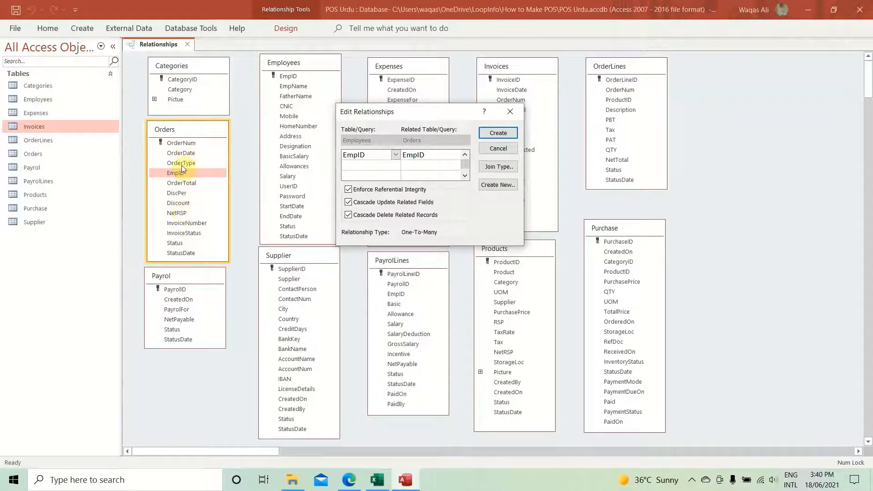
{"action": "left_click", "coordinate": [349, 216]}
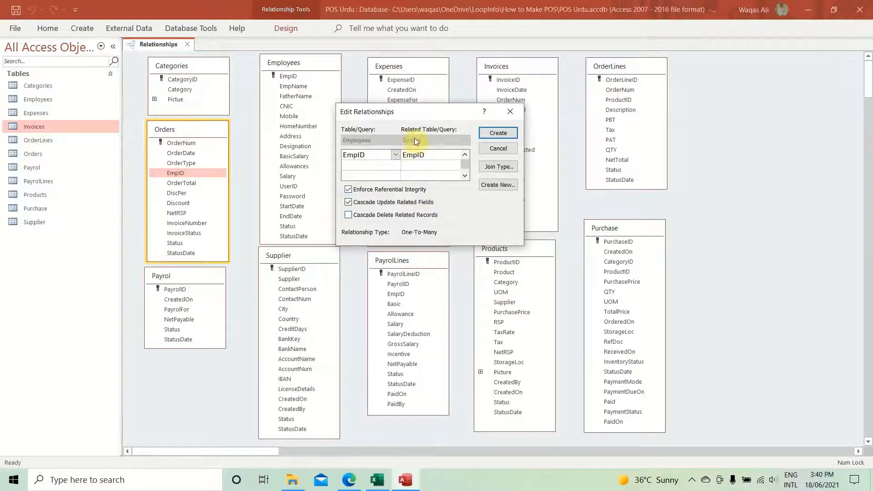
{"action": "left_click", "coordinate": [492, 134]}
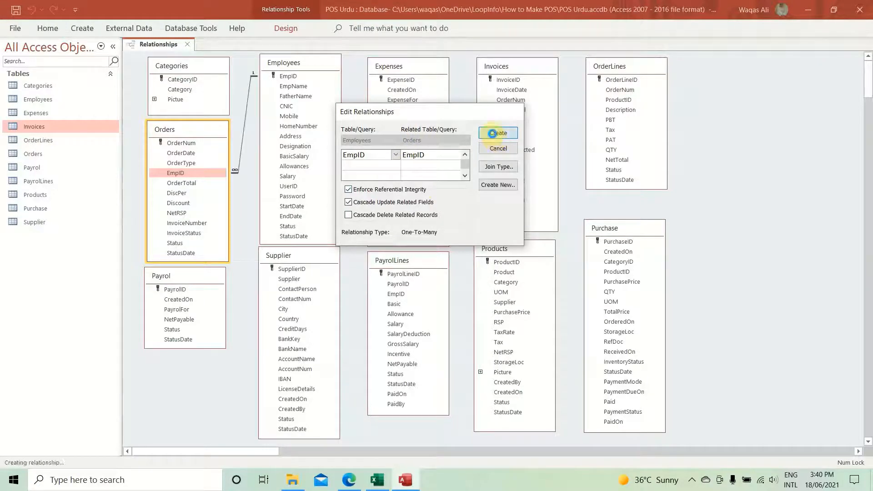
{"action": "left_click", "coordinate": [253, 74]}
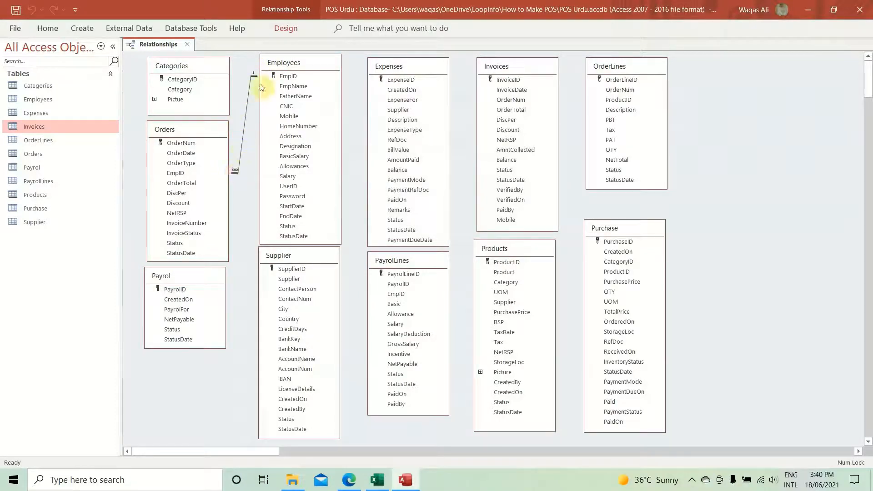
{"action": "left_click", "coordinate": [283, 76]}
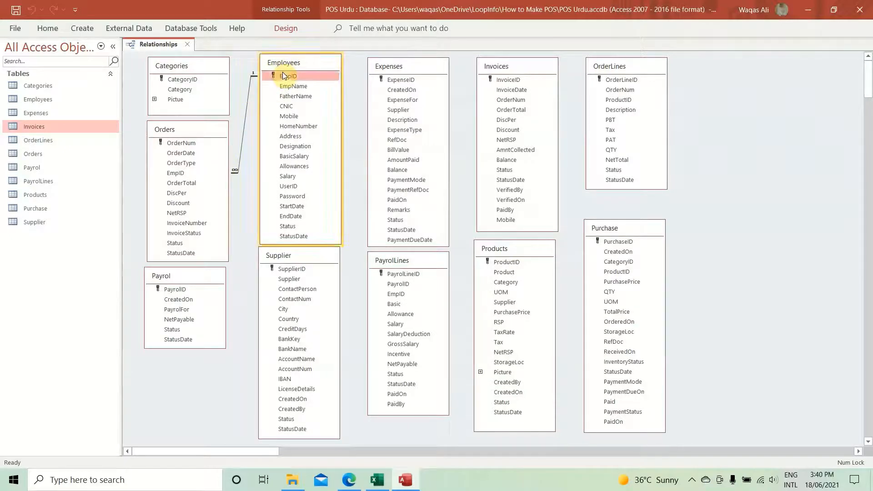
{"action": "left_click_drag", "start_coordinate": [283, 76], "coordinate": [195, 176]}
{"action": "left_click", "coordinate": [195, 175]}
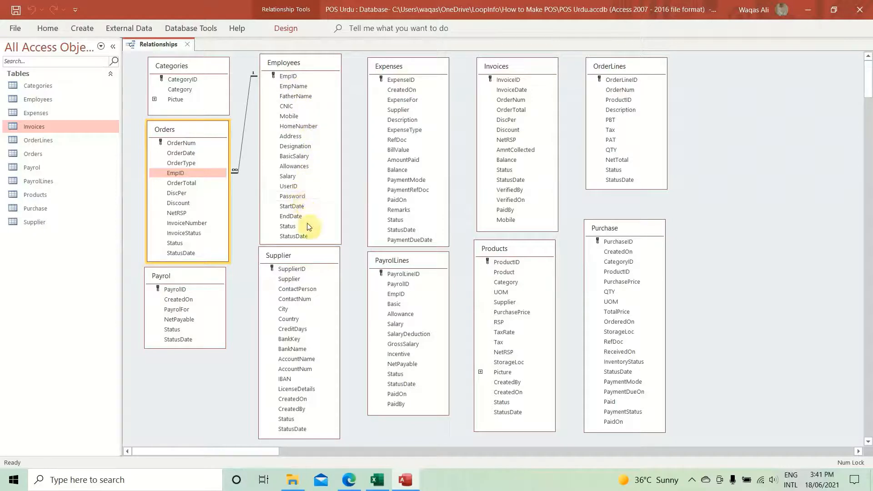
{"action": "left_click", "coordinate": [299, 258]}
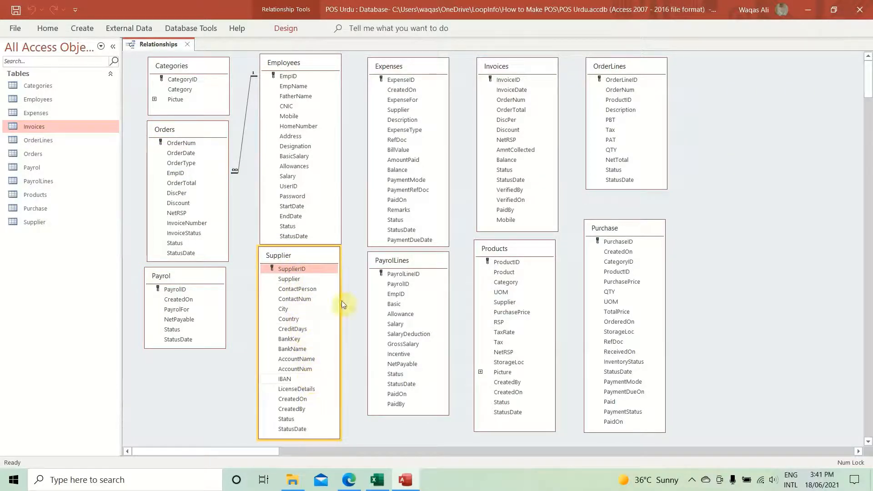
Step: Nudge the Expenses box up and relate its Supplier field to SupplierID in Supplier, with referential integrity and cascading updates
{"action": "left_click_drag", "start_coordinate": [414, 68], "coordinate": [413, 65]}
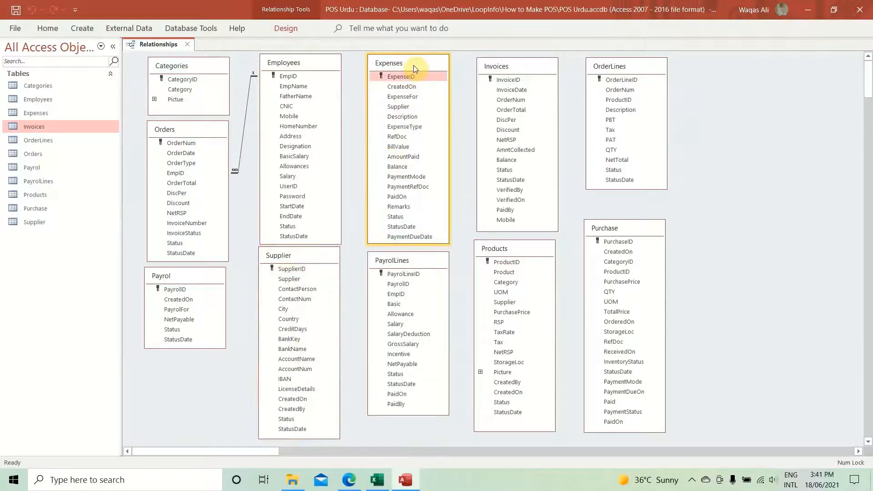
{"action": "left_click", "coordinate": [397, 107]}
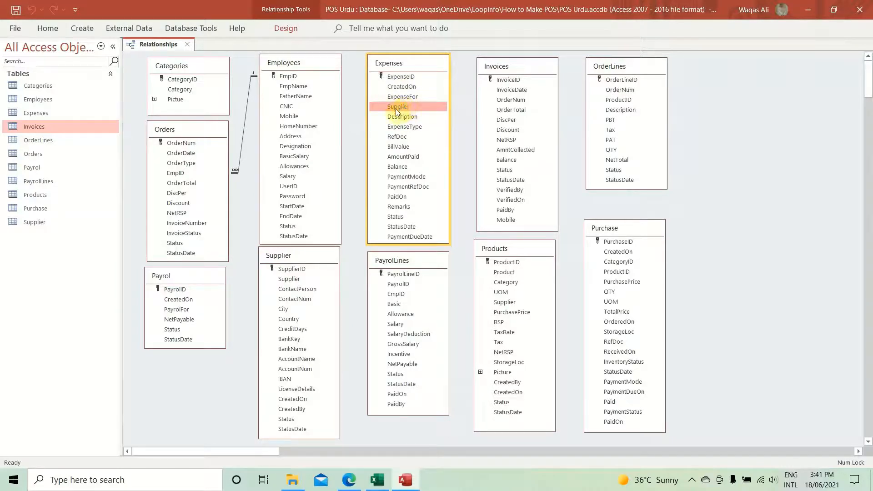
{"action": "left_click_drag", "start_coordinate": [397, 111], "coordinate": [287, 274]}
{"action": "left_click", "coordinate": [391, 192]}
{"action": "left_click", "coordinate": [394, 204]}
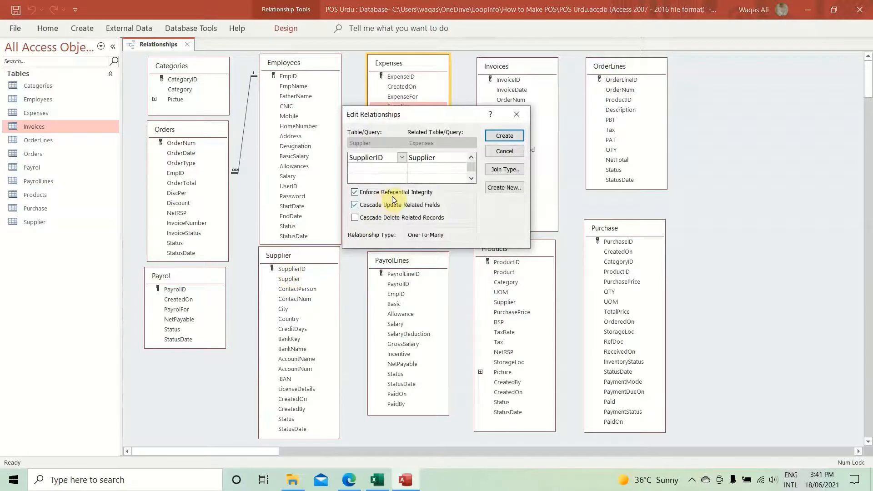
{"action": "left_click", "coordinate": [505, 136]}
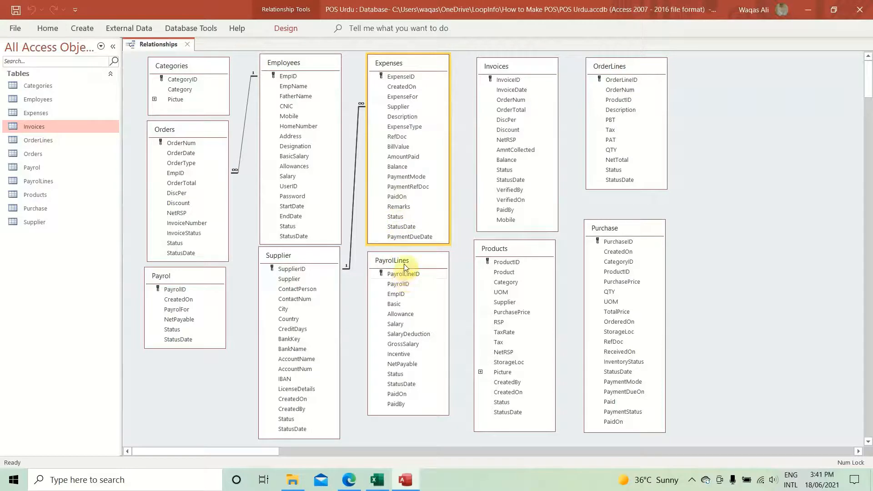
Step: Relate PayrolID in PayrolLines to PayrolID in Payrol, enforcing referential integrity and cascading updates
{"action": "left_click", "coordinate": [394, 285]}
{"action": "left_click_drag", "start_coordinate": [394, 286], "coordinate": [174, 289]}
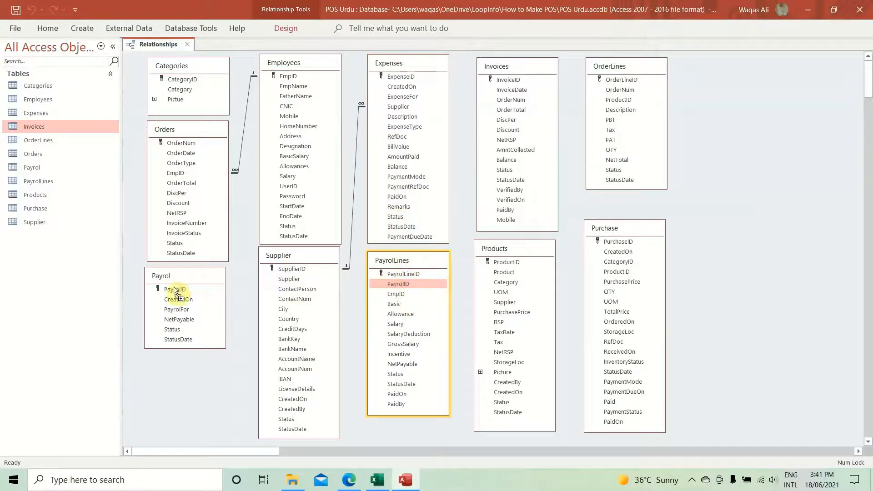
{"action": "left_click", "coordinate": [389, 193]}
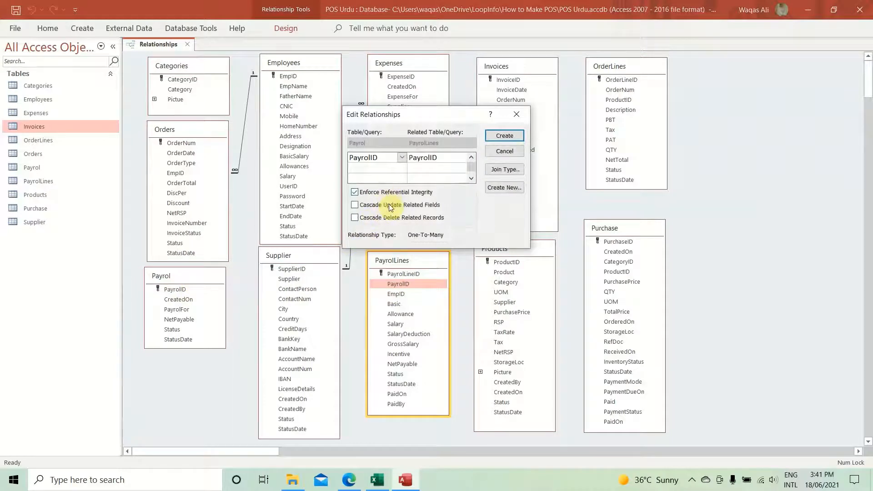
{"action": "left_click", "coordinate": [391, 205]}
{"action": "left_click", "coordinate": [505, 135]}
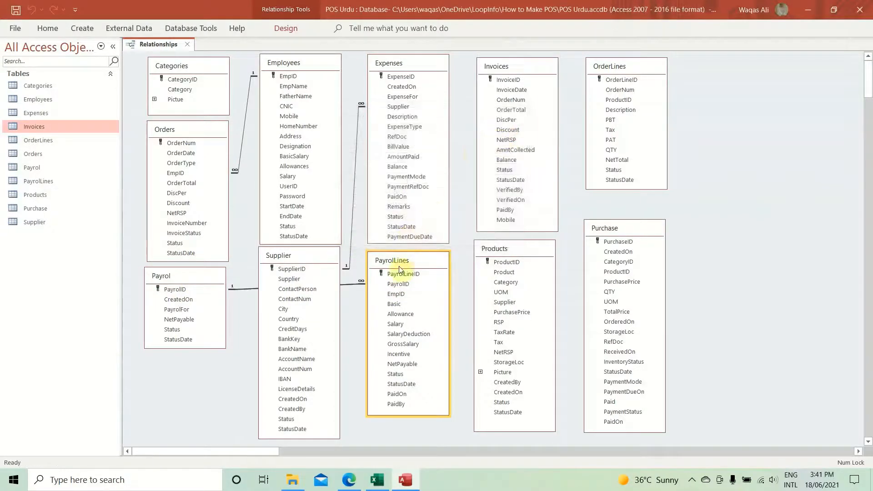
Step: Relate EmpID in PayrolLines to EmpID in Employees, enforcing referential integrity and cascading updates
{"action": "left_click", "coordinate": [393, 294]}
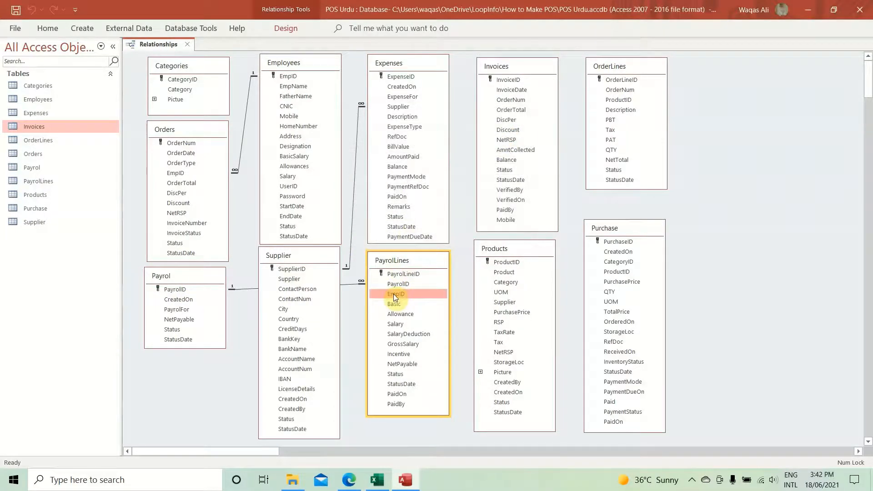
{"action": "left_click_drag", "start_coordinate": [393, 293], "coordinate": [291, 83]}
{"action": "left_click", "coordinate": [390, 193]}
{"action": "left_click", "coordinate": [391, 205]}
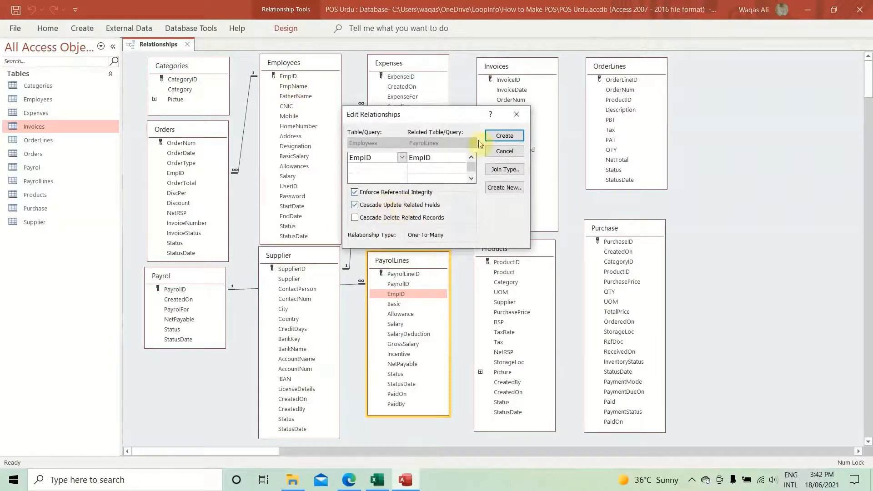
{"action": "left_click", "coordinate": [499, 135]}
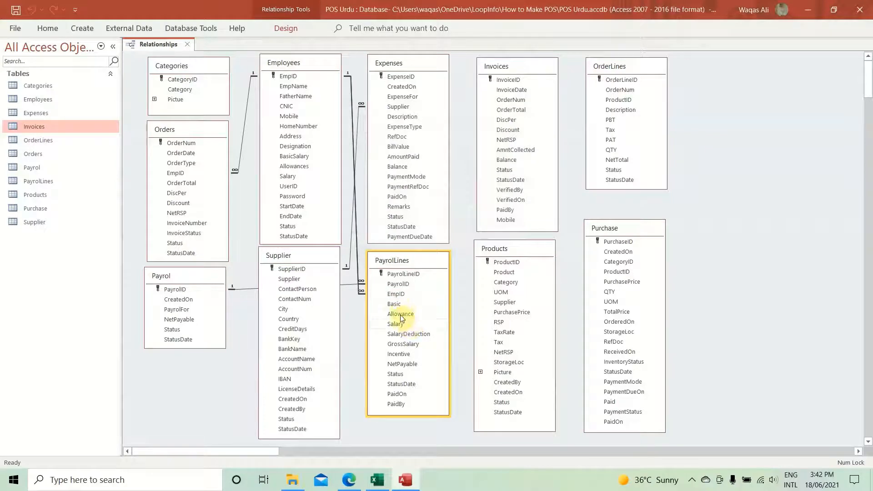
Step: Relate OrderNum in Invoices to OrderNum in Orders, enforcing referential integrity and cascading updates
{"action": "left_click", "coordinate": [503, 99]}
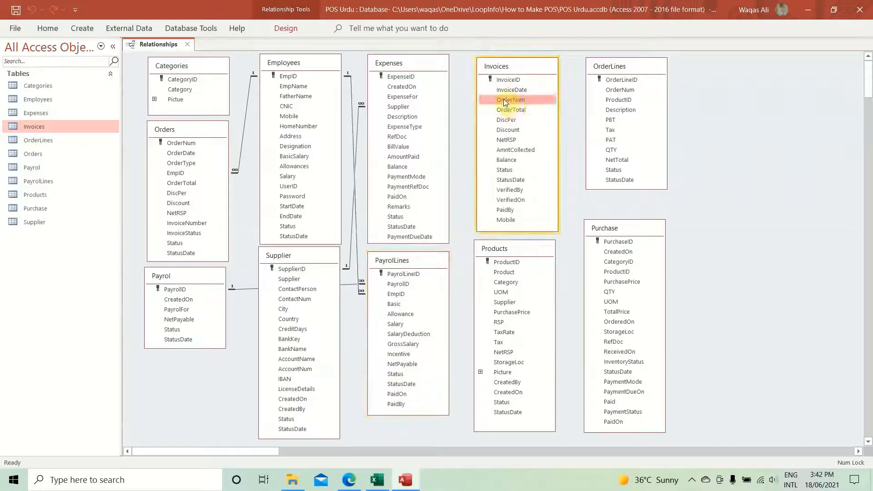
{"action": "left_click_drag", "start_coordinate": [504, 99], "coordinate": [185, 144]}
{"action": "left_click", "coordinate": [377, 192]}
{"action": "left_click", "coordinate": [383, 204]}
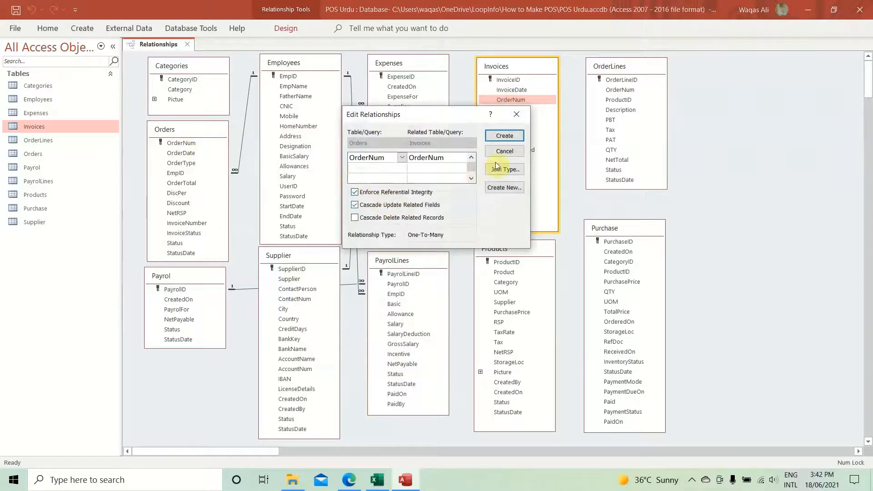
{"action": "left_click", "coordinate": [505, 135]}
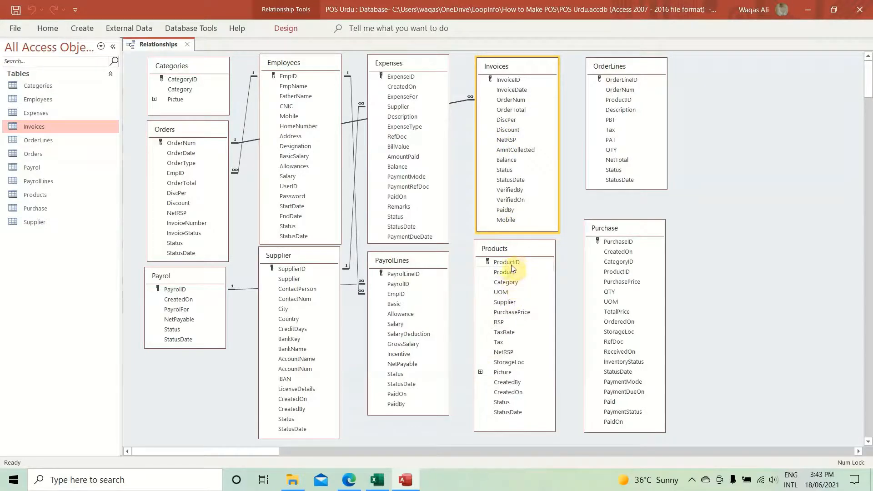
Step: Relate the Supplier field in Products to SupplierID in Supplier, enforcing referential integrity
{"action": "left_click", "coordinate": [500, 304]}
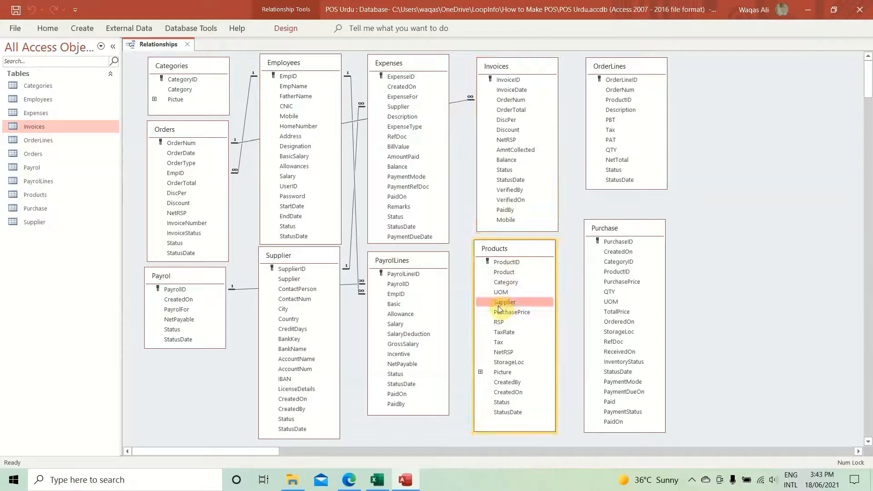
{"action": "left_click_drag", "start_coordinate": [499, 304], "coordinate": [289, 272]}
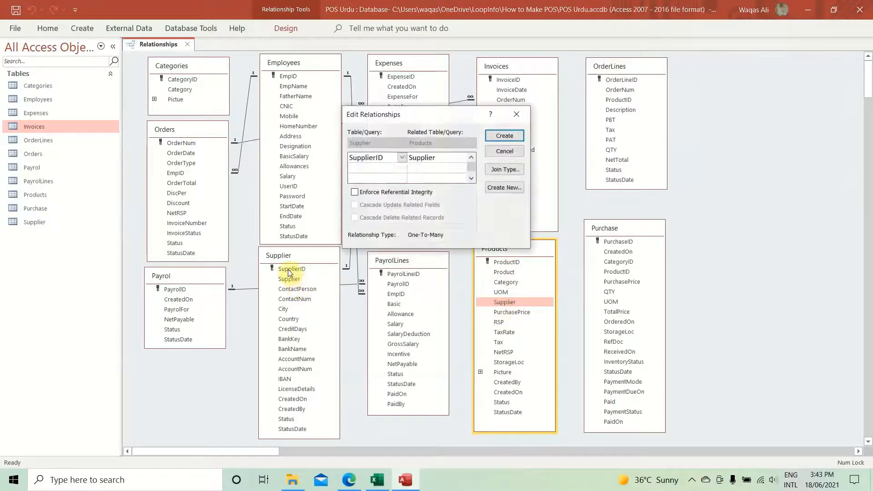
{"action": "left_click", "coordinate": [381, 193]}
{"action": "left_click", "coordinate": [504, 136]}
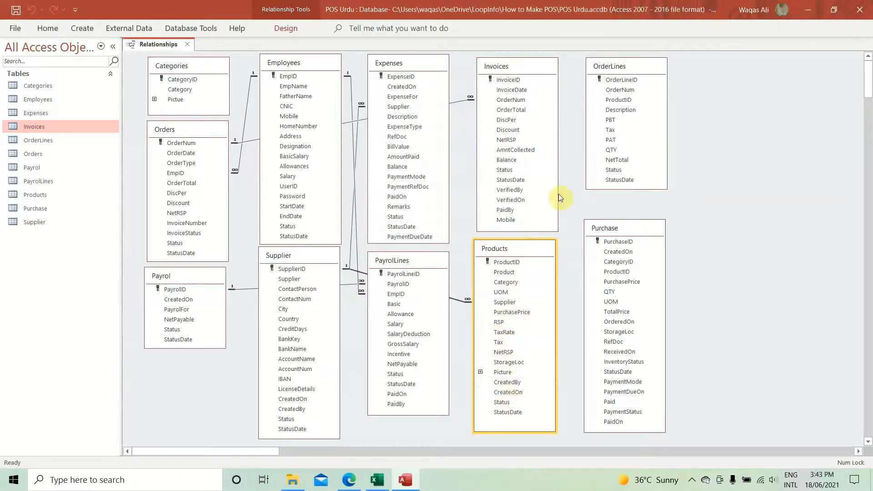
Step: Relate OrderNum in OrderLines to OrderNum in Orders, enforcing referential integrity and cascading updates
{"action": "left_click_drag", "start_coordinate": [618, 89], "coordinate": [182, 145]}
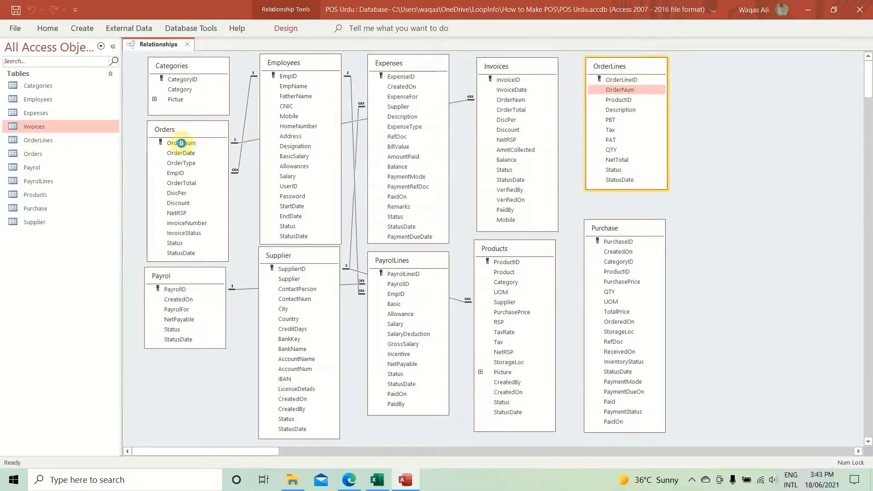
{"action": "left_click", "coordinate": [410, 193]}
{"action": "left_click", "coordinate": [412, 204]}
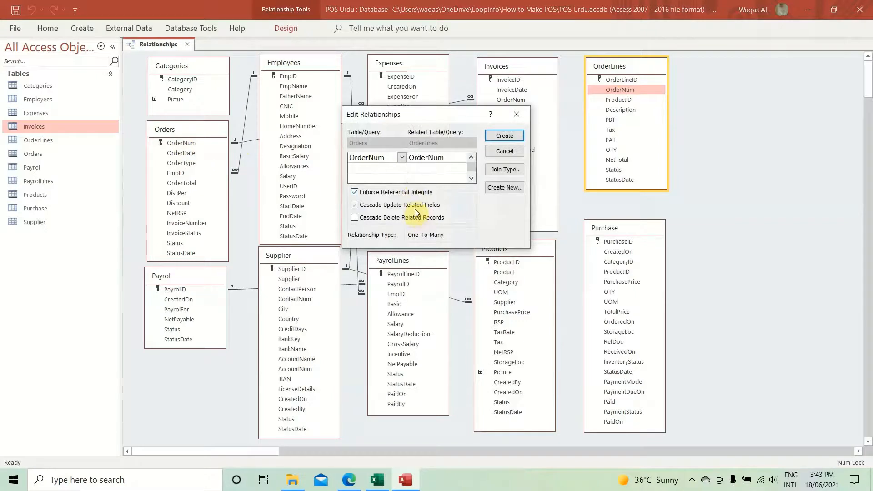
{"action": "left_click", "coordinate": [505, 136]}
Step: Relate ProductID in OrderLines to ProductID in Products, enforcing referential integrity and cascading updates
{"action": "left_click_drag", "start_coordinate": [623, 100], "coordinate": [506, 262]}
{"action": "left_click", "coordinate": [406, 193]}
{"action": "left_click", "coordinate": [407, 205]}
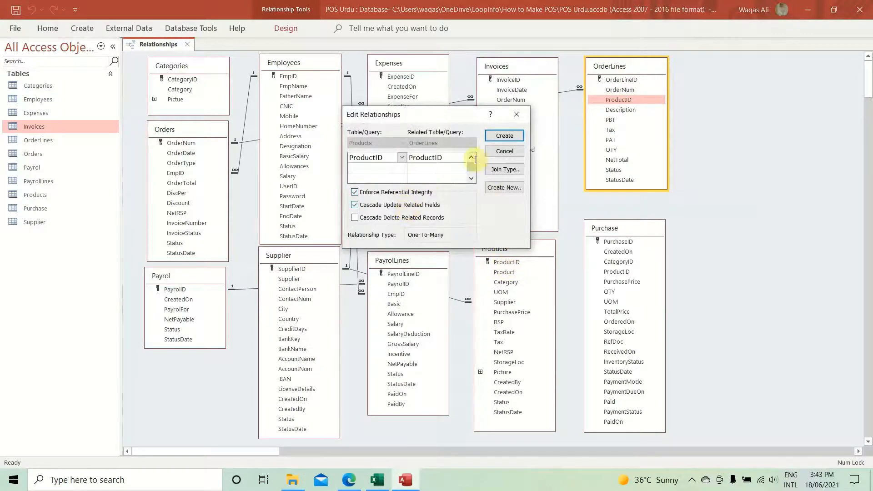
{"action": "left_click", "coordinate": [504, 136]}
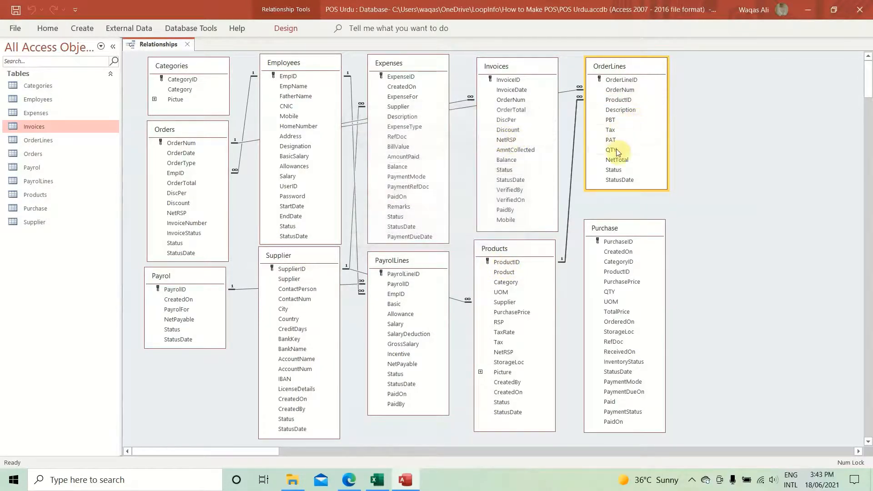
Step: Move Purchase closer beneath OrderLines and relate its CategoryID to CategoryID in Categories, enforcing referential integrity and cascading updates
{"action": "left_click_drag", "start_coordinate": [632, 229], "coordinate": [640, 209]}
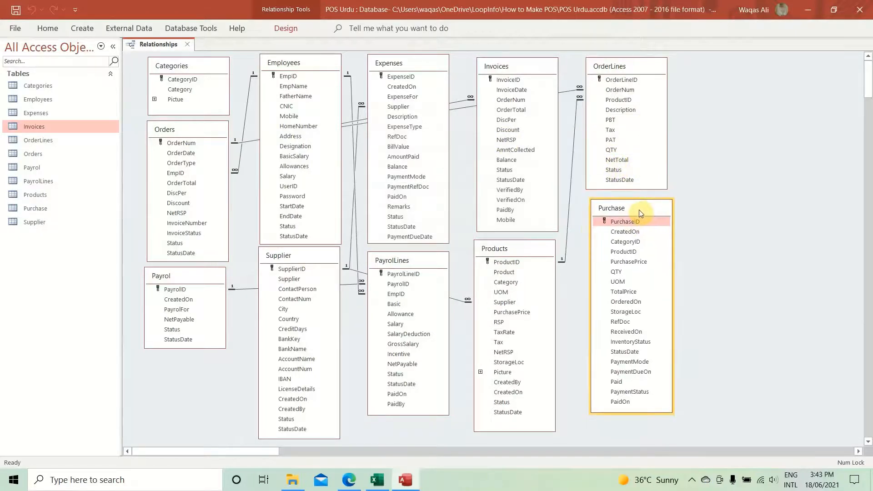
{"action": "left_click", "coordinate": [624, 244]}
{"action": "left_click_drag", "start_coordinate": [180, 110], "coordinate": [185, 79]}
{"action": "left_click", "coordinate": [405, 197]}
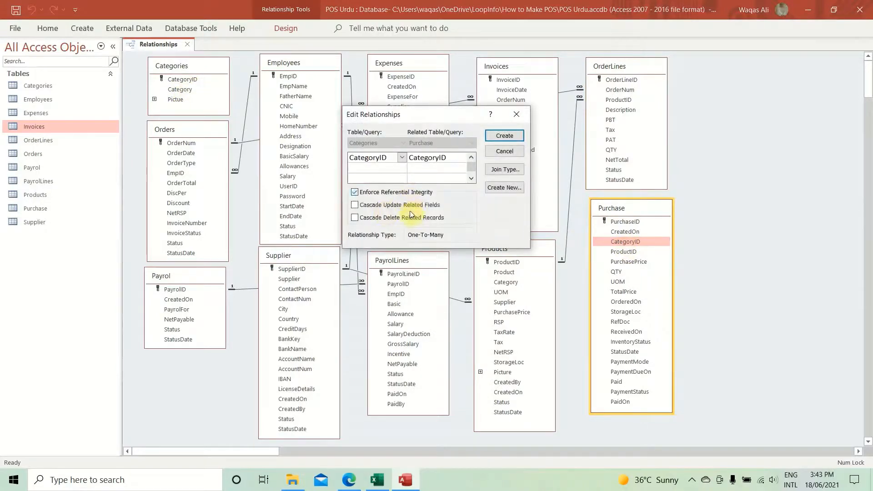
{"action": "left_click", "coordinate": [409, 206]}
{"action": "left_click", "coordinate": [514, 137]}
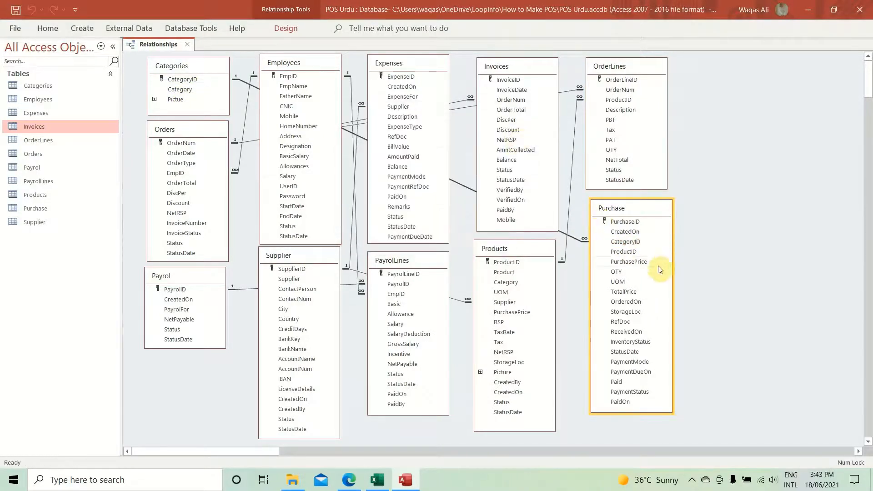
Step: Relate ProductID in Purchase to ProductID in Products, enforcing referential integrity and cascading updates
{"action": "left_click_drag", "start_coordinate": [624, 252], "coordinate": [507, 263]}
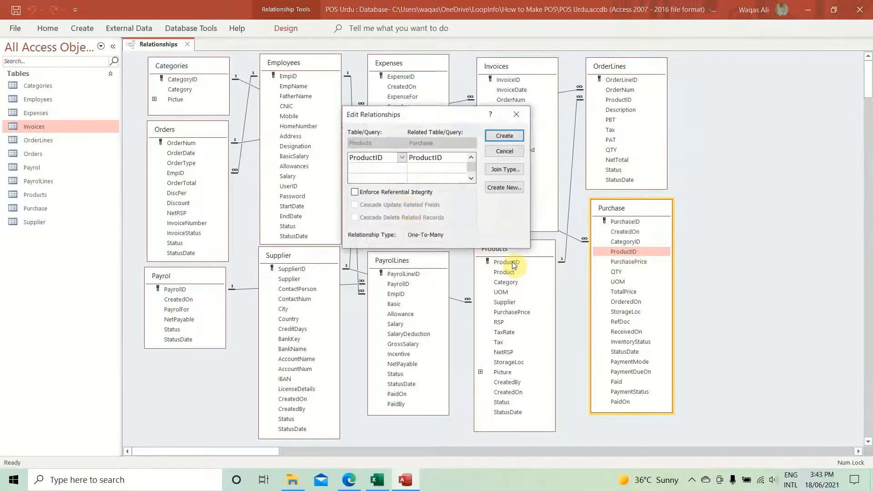
{"action": "left_click", "coordinate": [405, 192]}
{"action": "left_click", "coordinate": [407, 205]}
{"action": "left_click", "coordinate": [504, 136]}
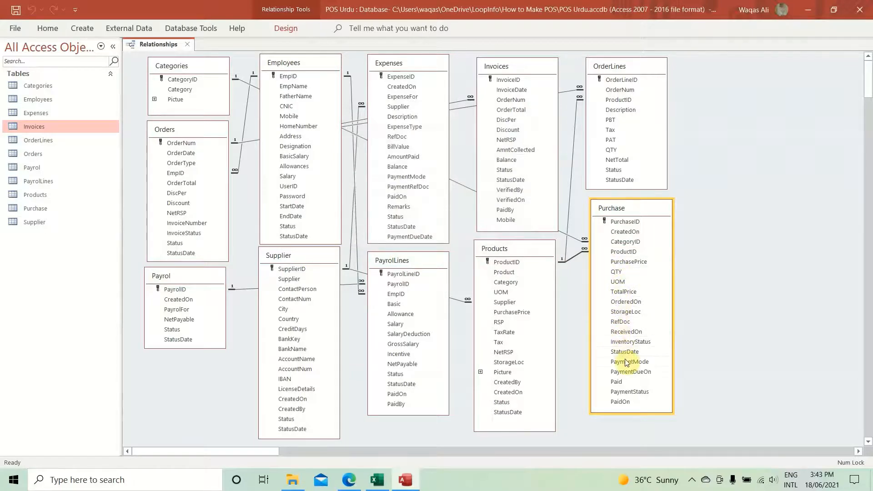
Step: Adjust the spacing of the Payrol, PayrolLines, Orders, Expenses, Invoices, Purchase, OrderLines and Products tables so the relationship lines are easier to follow
{"action": "left_click_drag", "start_coordinate": [205, 272], "coordinate": [203, 276]}
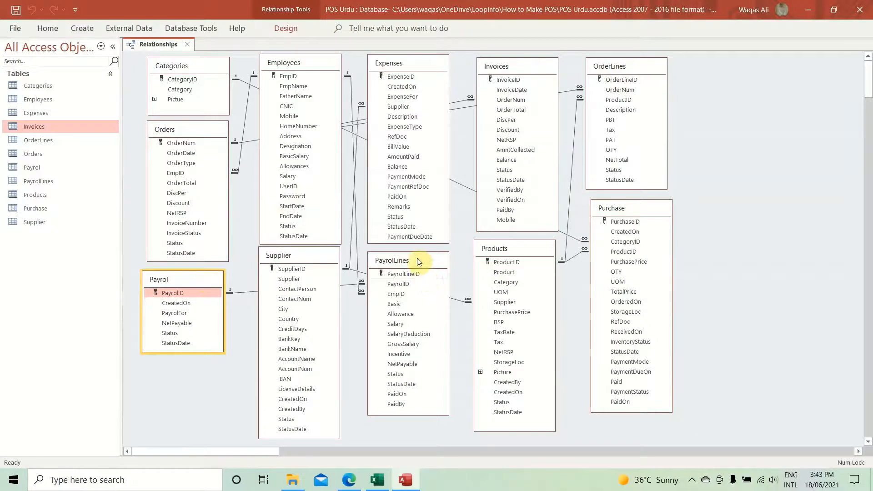
{"action": "mouse_move", "coordinate": [420, 259]}
{"action": "left_mouse_down"}
{"action": "mouse_move", "coordinate": [426, 300]}
{"action": "mouse_move", "coordinate": [423, 263]}
{"action": "left_mouse_up"}
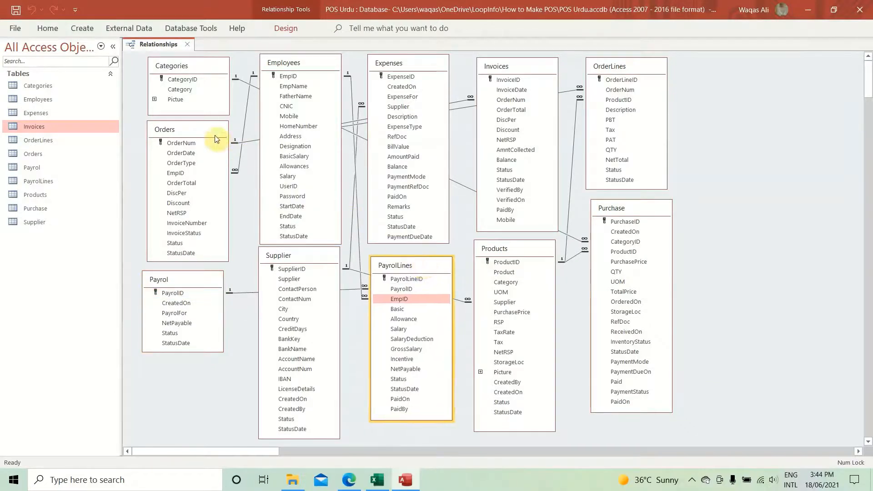
{"action": "mouse_move", "coordinate": [214, 135]}
{"action": "left_mouse_down"}
{"action": "mouse_move", "coordinate": [196, 136]}
{"action": "mouse_move", "coordinate": [207, 137]}
{"action": "left_mouse_up"}
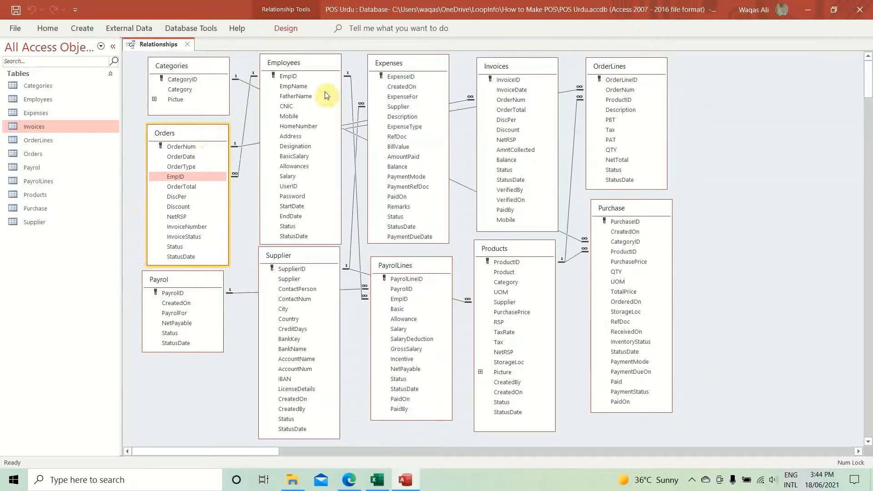
{"action": "mouse_move", "coordinate": [411, 64]}
{"action": "left_mouse_down"}
{"action": "mouse_move", "coordinate": [423, 73]}
{"action": "mouse_move", "coordinate": [413, 98]}
{"action": "mouse_move", "coordinate": [464, 102]}
{"action": "mouse_move", "coordinate": [415, 72]}
{"action": "left_mouse_up"}
{"action": "mouse_move", "coordinate": [509, 66]}
{"action": "left_mouse_down"}
{"action": "mouse_move", "coordinate": [482, 90]}
{"action": "mouse_move", "coordinate": [501, 62]}
{"action": "left_mouse_up"}
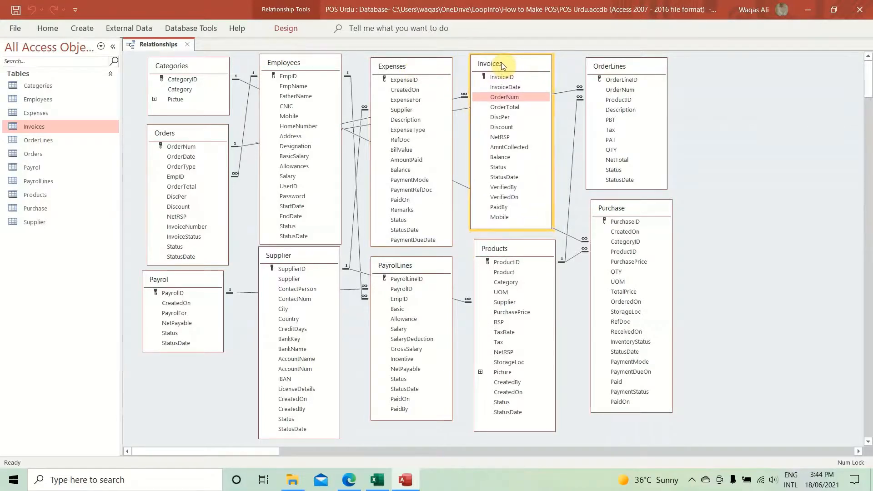
{"action": "left_click_drag", "start_coordinate": [621, 205], "coordinate": [621, 222]}
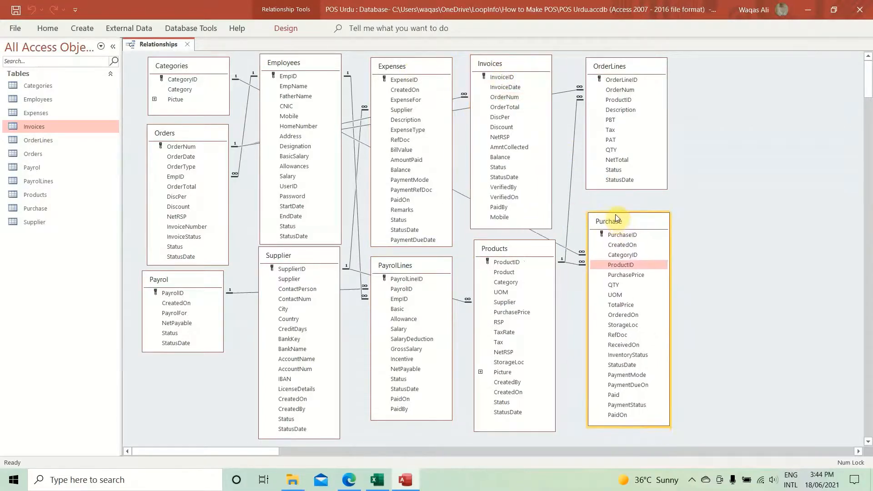
{"action": "mouse_move", "coordinate": [624, 68]}
{"action": "left_mouse_down"}
{"action": "mouse_move", "coordinate": [661, 66]}
{"action": "mouse_move", "coordinate": [634, 73]}
{"action": "left_mouse_up"}
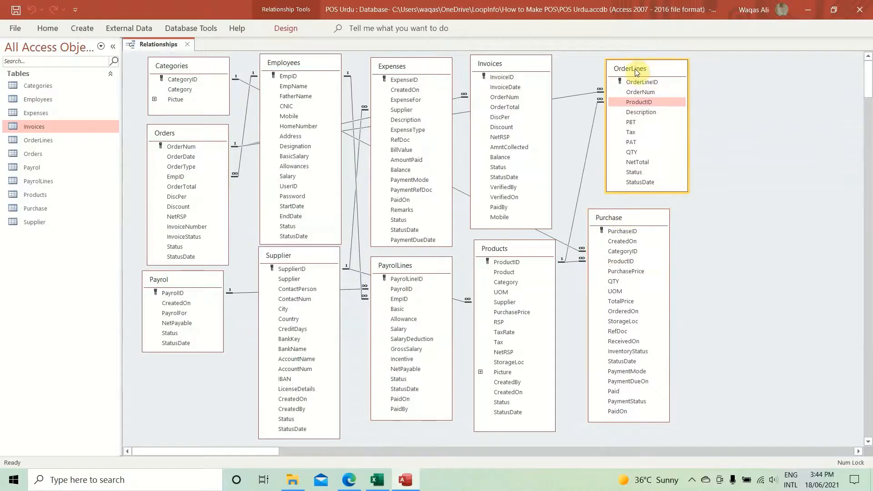
{"action": "mouse_move", "coordinate": [530, 249]}
{"action": "left_mouse_down"}
{"action": "mouse_move", "coordinate": [508, 254]}
{"action": "mouse_move", "coordinate": [518, 253]}
{"action": "left_mouse_up"}
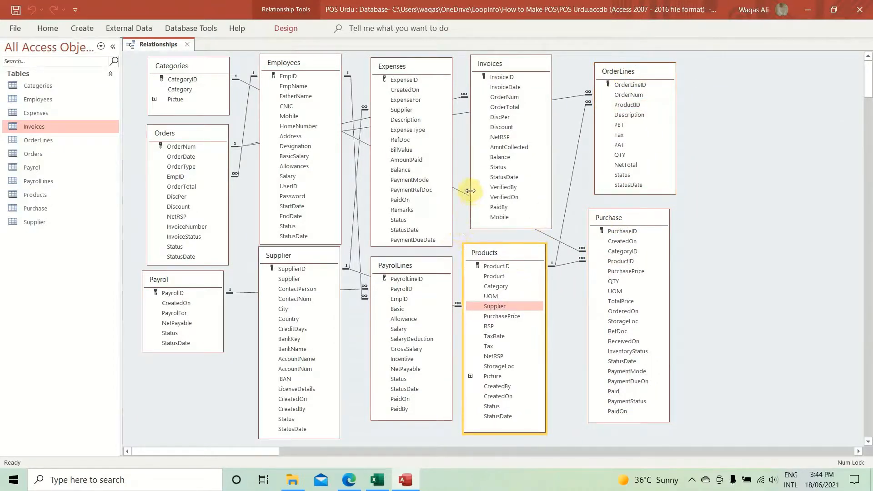